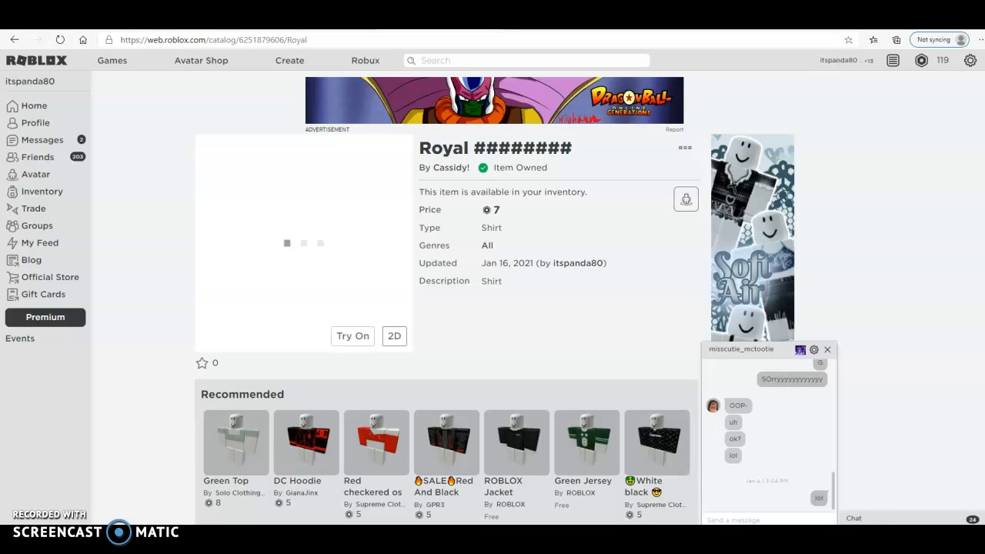
Step: Open the page of the group that made the Royal shirt from its catalog page
{"action": "left_click", "coordinate": [417, 75]}
{"action": "left_click", "coordinate": [685, 151]}
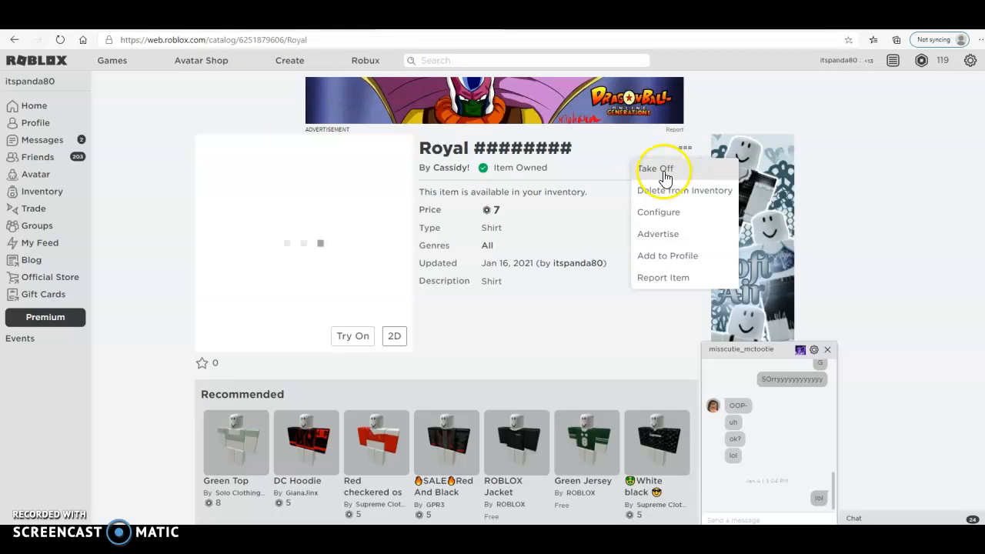
{"action": "left_click", "coordinate": [468, 166]}
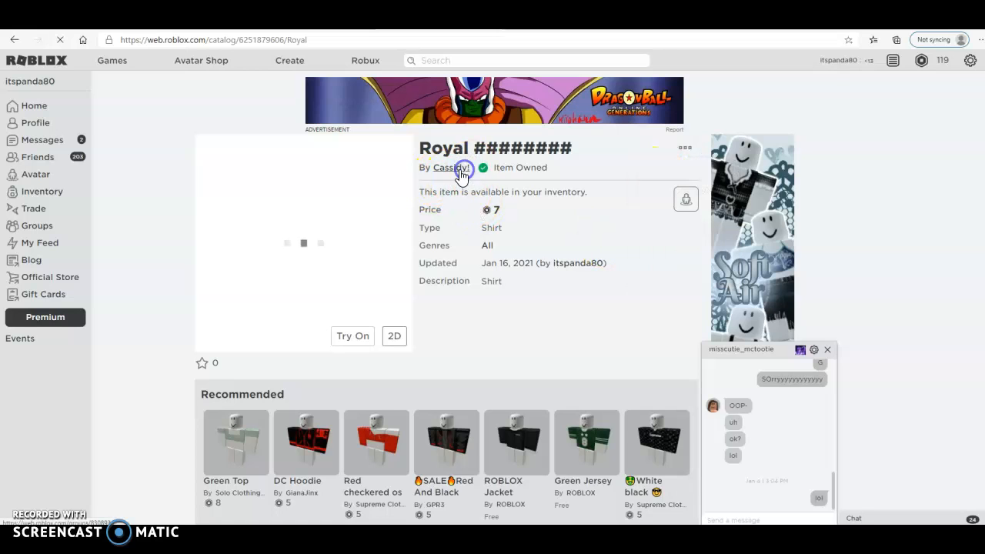
{"action": "left_click", "coordinate": [460, 171]}
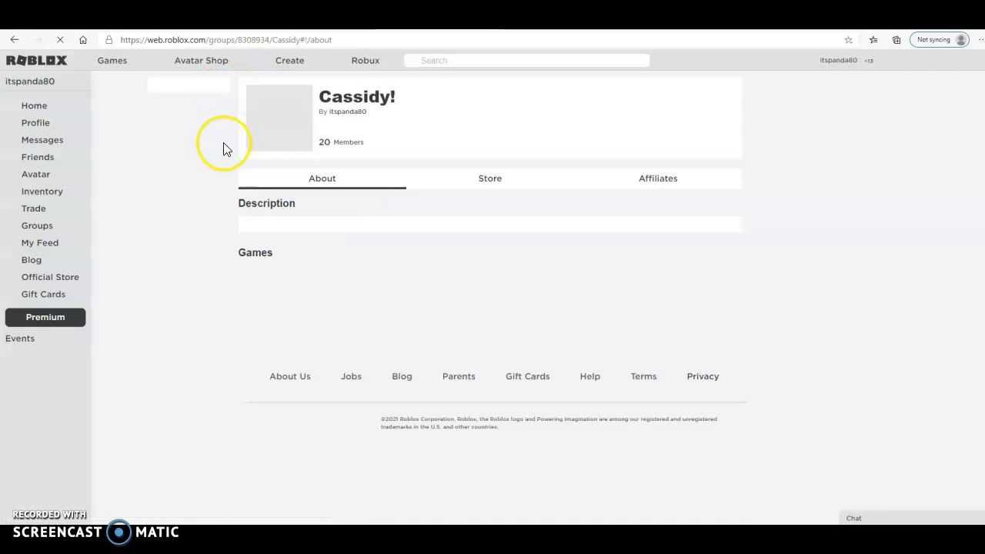
Step: Look through the group's about page, including its description, games, members and wall
{"action": "scroll", "coordinate": [464, 387], "scroll_direction": "down", "scroll_amount": 5}
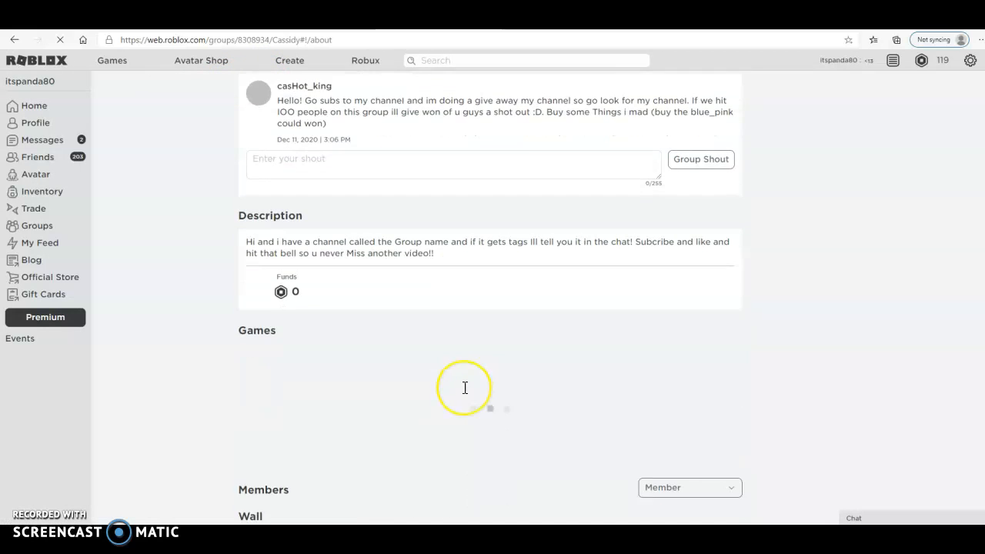
{"action": "scroll", "coordinate": [465, 387], "scroll_direction": "up", "scroll_amount": 5}
{"action": "scroll", "coordinate": [465, 388], "scroll_direction": "down", "scroll_amount": 4}
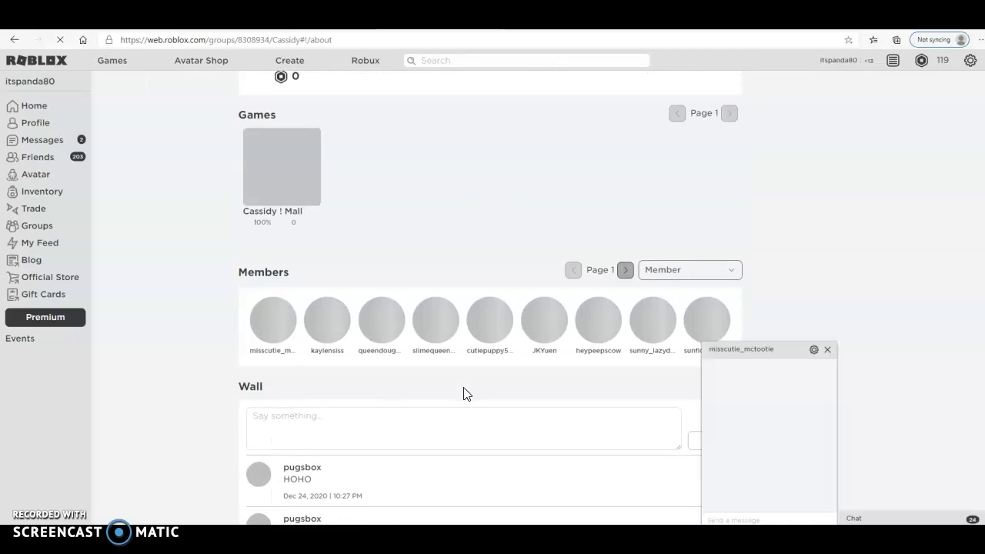
{"action": "scroll", "coordinate": [463, 394], "scroll_direction": "down", "scroll_amount": 4}
{"action": "scroll", "coordinate": [463, 393], "scroll_direction": "up", "scroll_amount": 4}
{"action": "scroll", "coordinate": [464, 394], "scroll_direction": "up", "scroll_amount": 2}
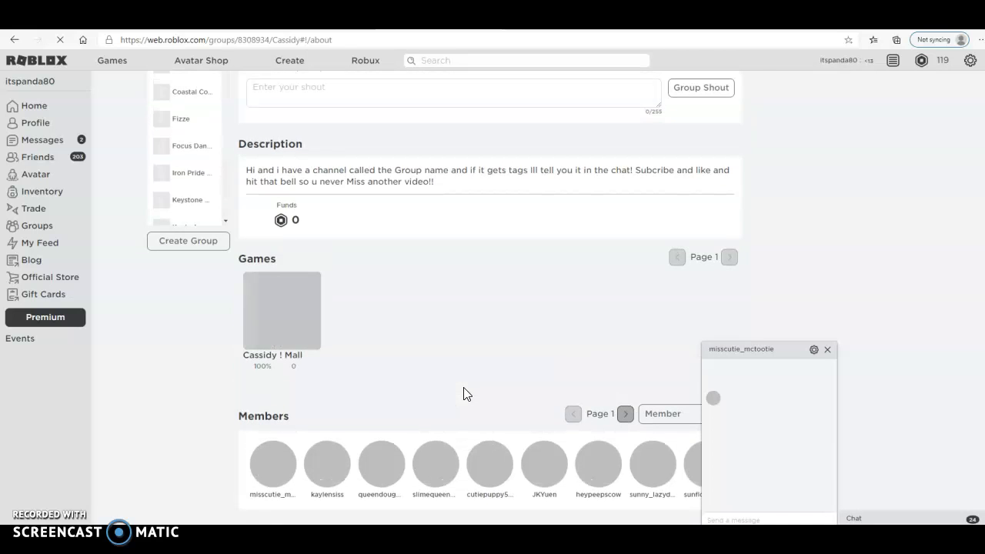
{"action": "scroll", "coordinate": [570, 365], "scroll_direction": "down", "scroll_amount": 1}
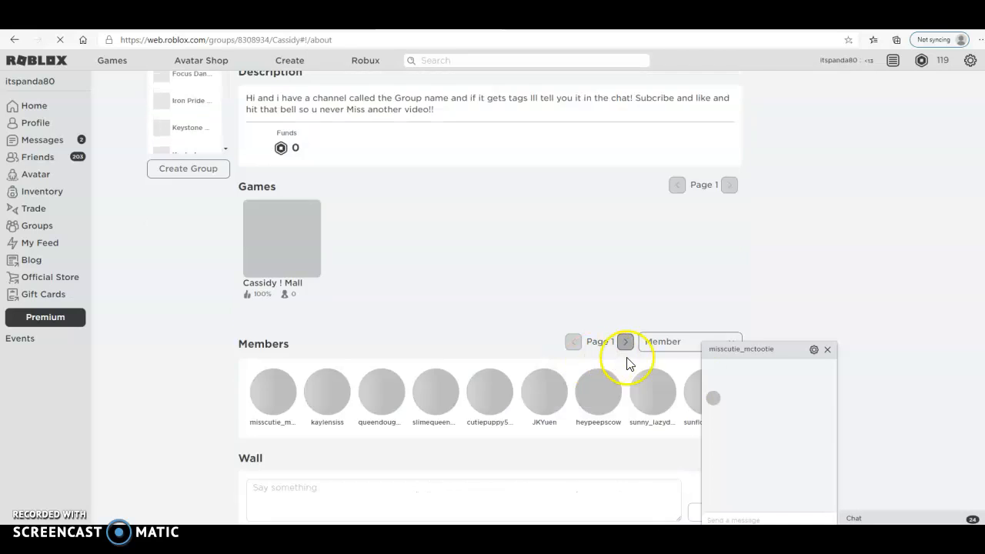
Step: Close the open chat conversation and view the group's store items
{"action": "left_click", "coordinate": [826, 350]}
{"action": "scroll", "coordinate": [714, 359], "scroll_direction": "up", "scroll_amount": 2}
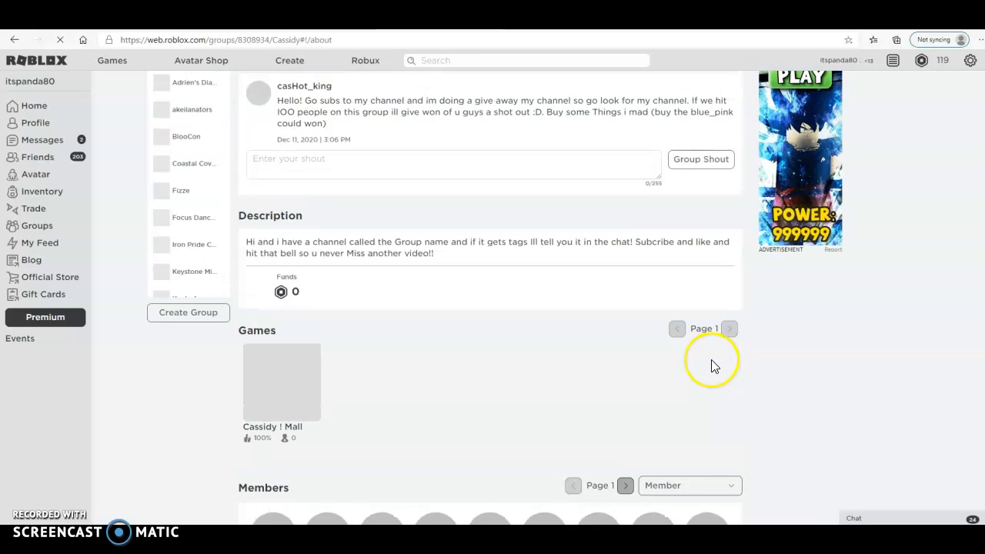
{"action": "scroll", "coordinate": [710, 366], "scroll_direction": "up", "scroll_amount": 2}
{"action": "left_click", "coordinate": [483, 179]}
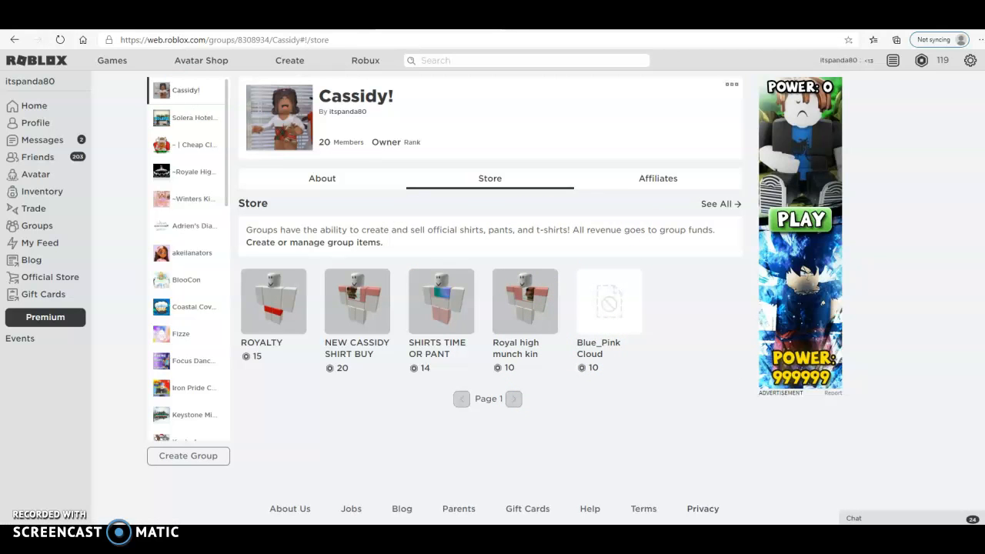
Step: Open the shirt creation page among the group creations on the Roblox Create site
{"action": "left_click", "coordinate": [285, 19]}
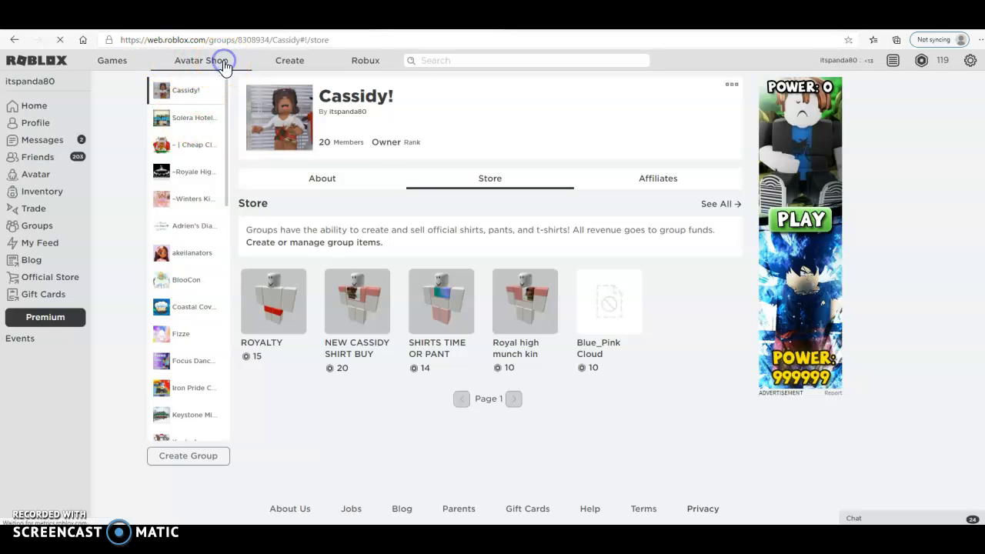
{"action": "left_click", "coordinate": [285, 62]}
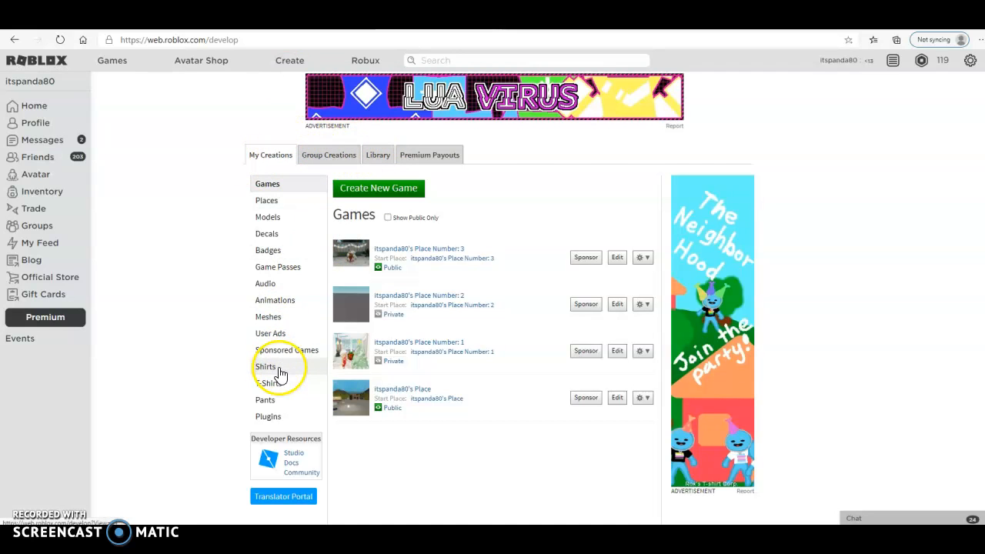
{"action": "left_click", "coordinate": [329, 155]}
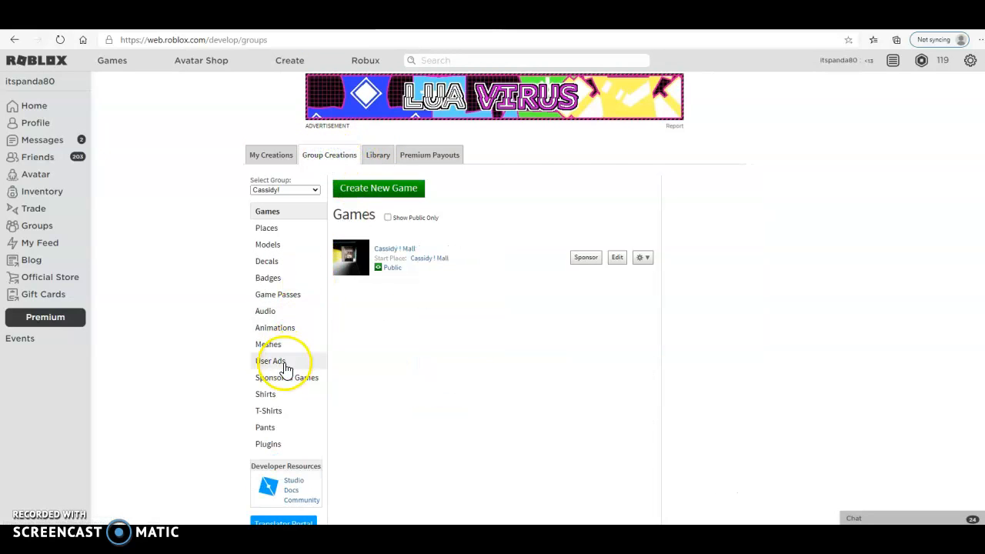
{"action": "left_click", "coordinate": [280, 401]}
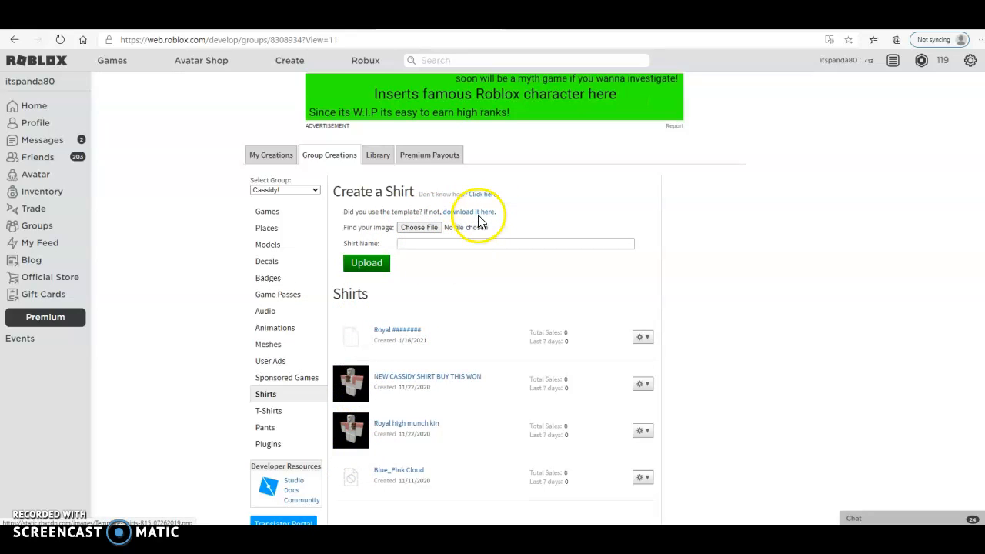
Step: Open the Roblox shirt template image from the shirt creation page and save it
{"action": "left_click", "coordinate": [467, 213]}
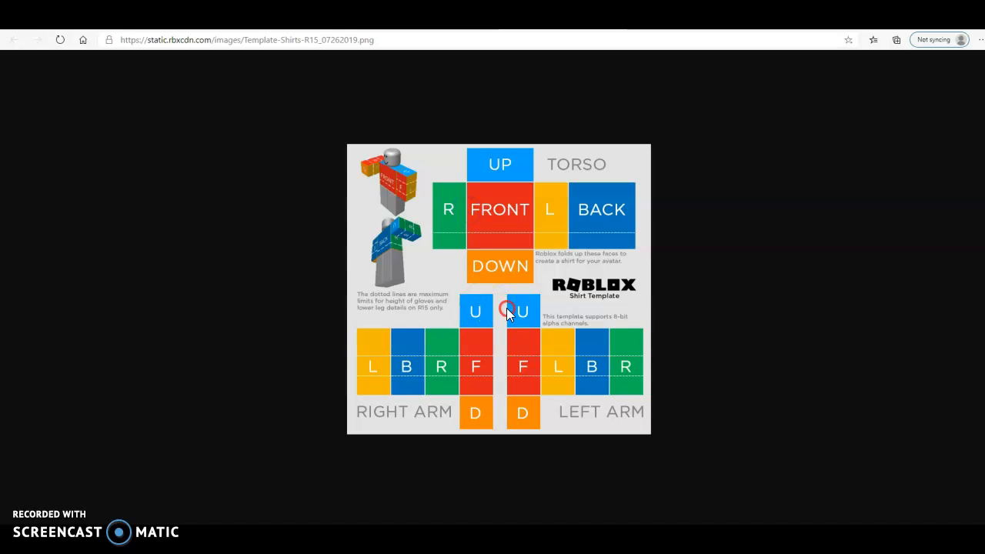
{"action": "right_click", "coordinate": [508, 310]}
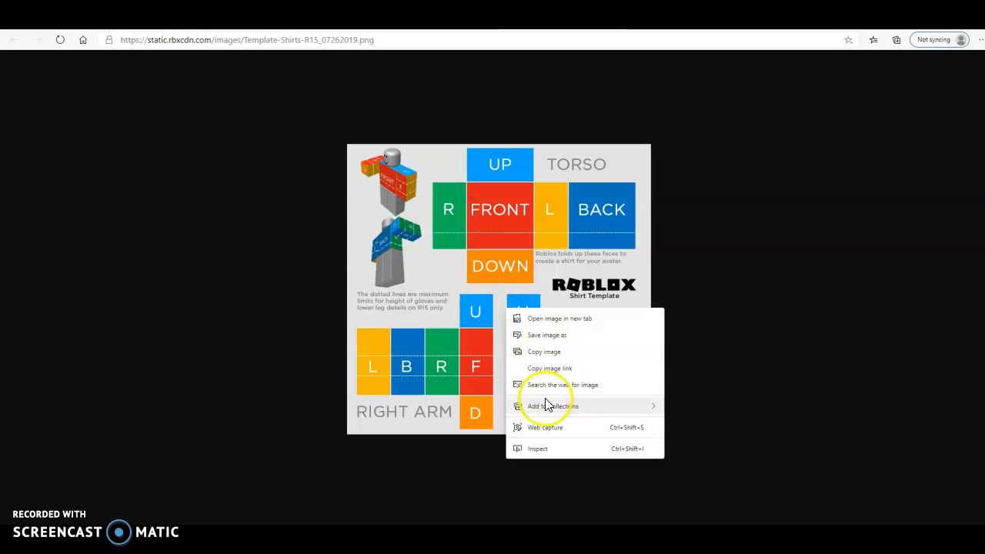
{"action": "left_click", "coordinate": [546, 334]}
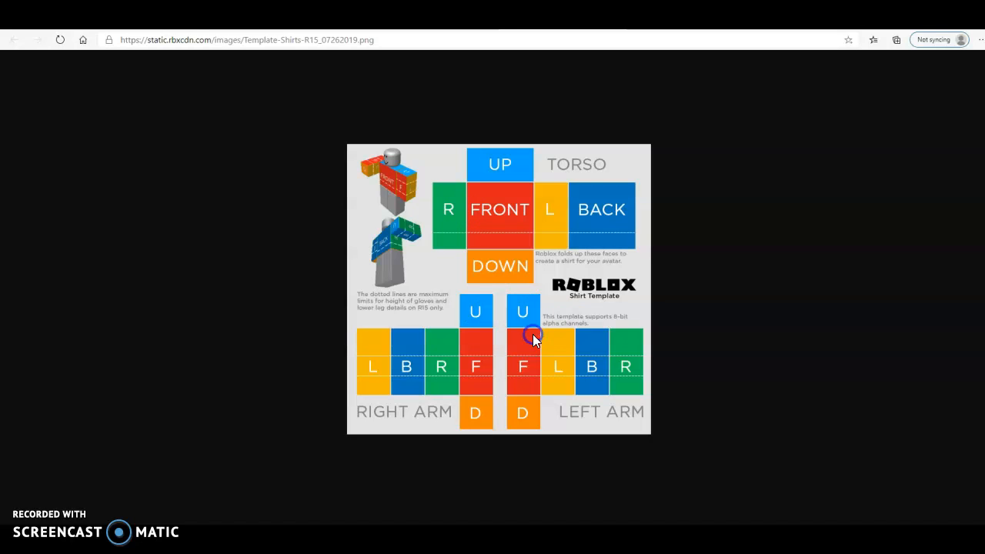
{"action": "key", "text": "Return"}
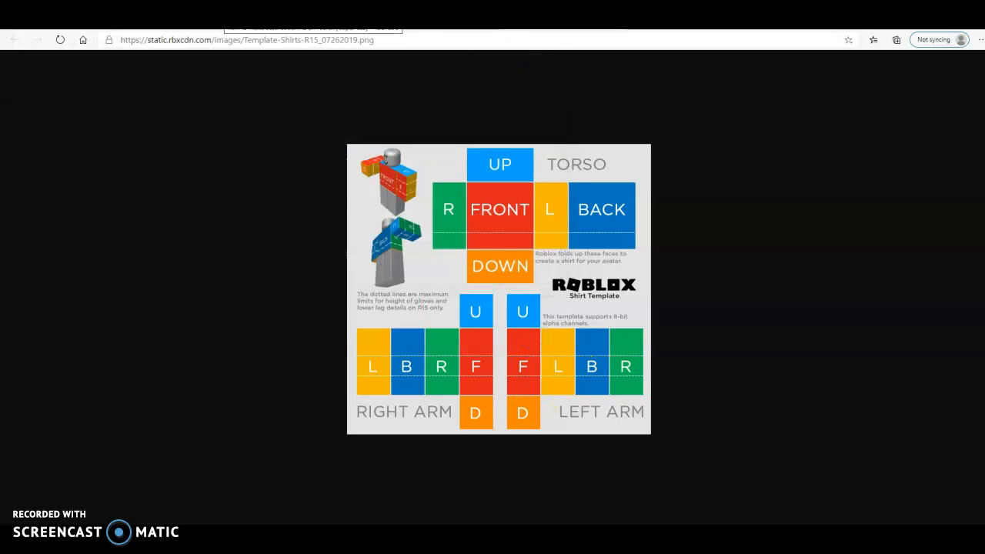
Step: Open the Pixlr E photo editor at pixlr.com/e/ in a new browser tab
{"action": "left_click", "coordinate": [97, 19]}
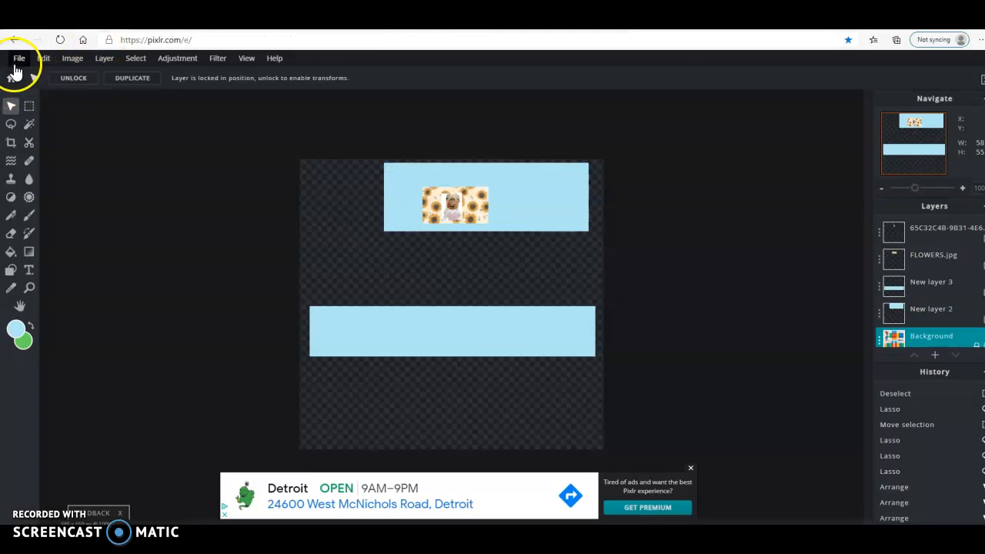
{"action": "key", "text": "ctrl+t"}
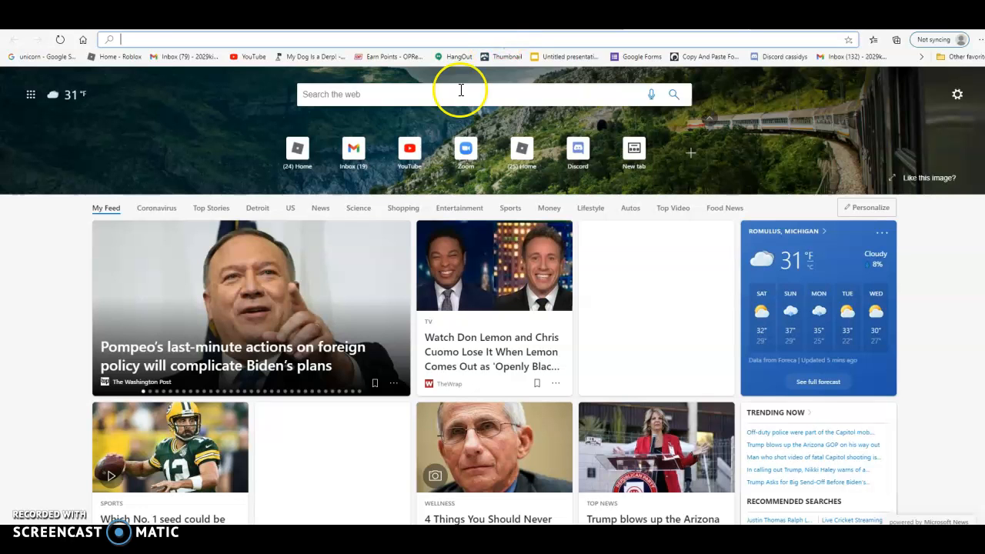
{"action": "type", "text": "Pix"}
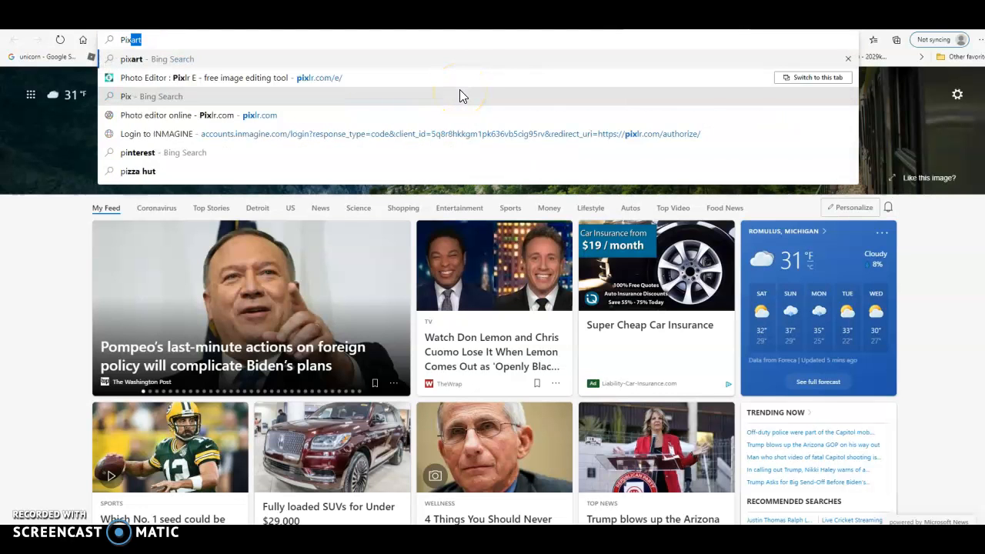
{"action": "key", "text": "BackSpace"}
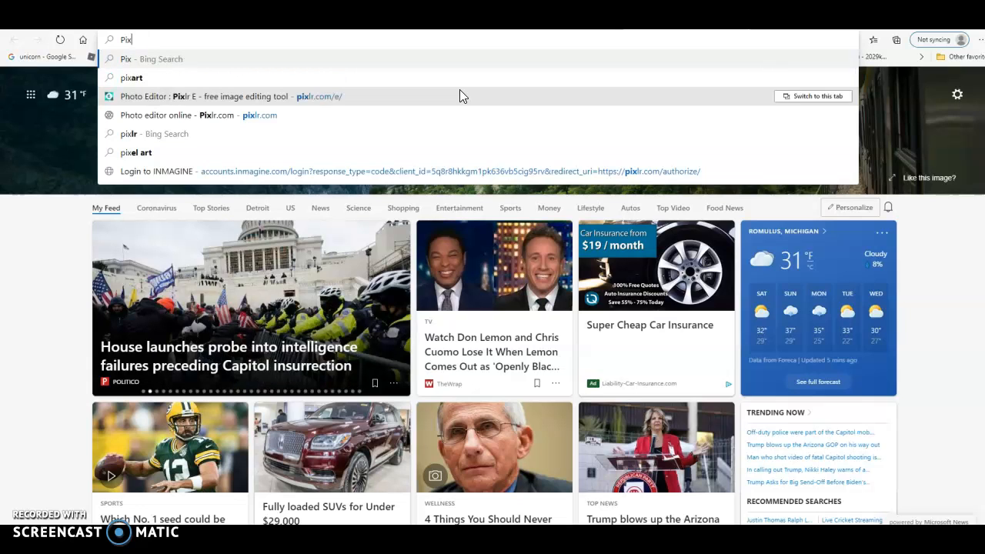
{"action": "type", "text": "lr.com/e/"}
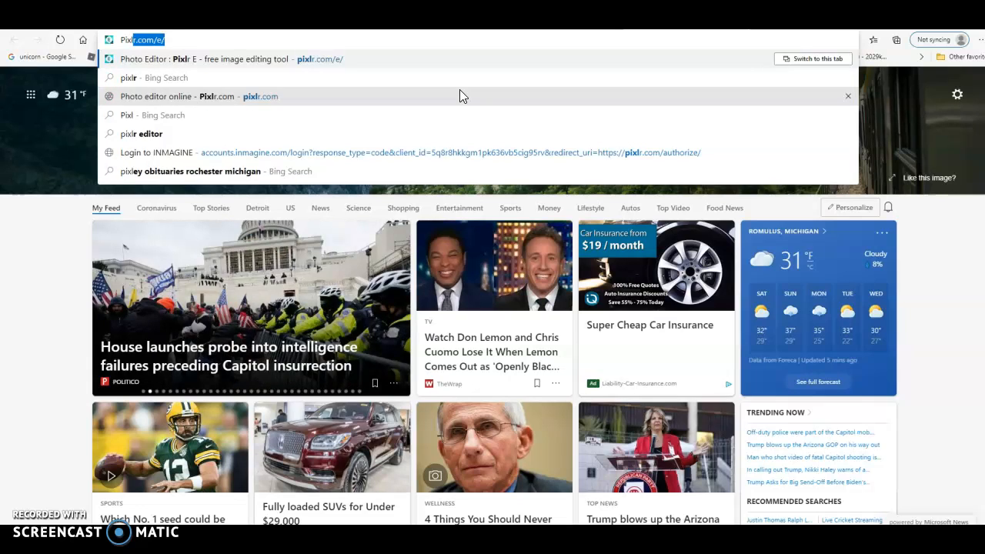
{"action": "key", "text": "Return"}
{"action": "left_click", "coordinate": [464, 89]}
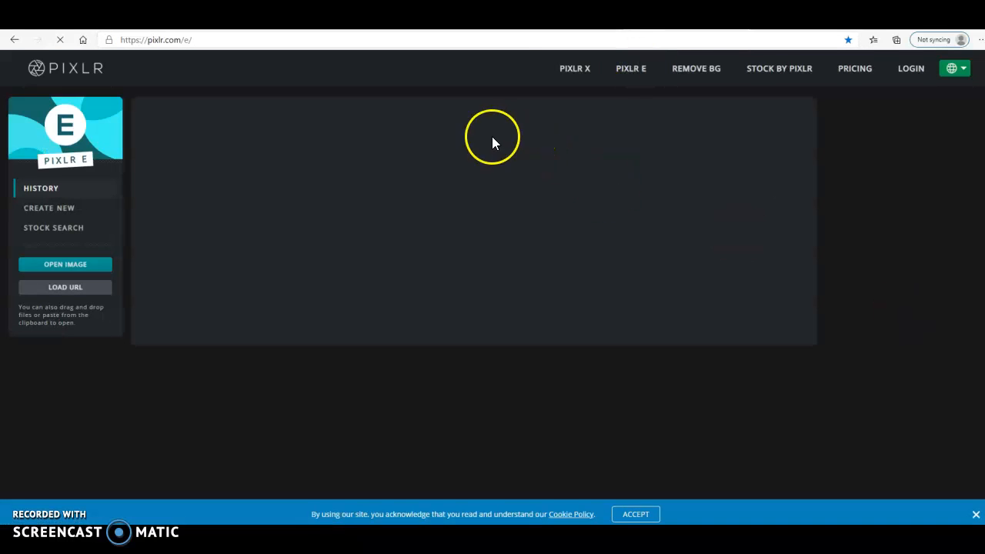
{"action": "left_click", "coordinate": [642, 77]}
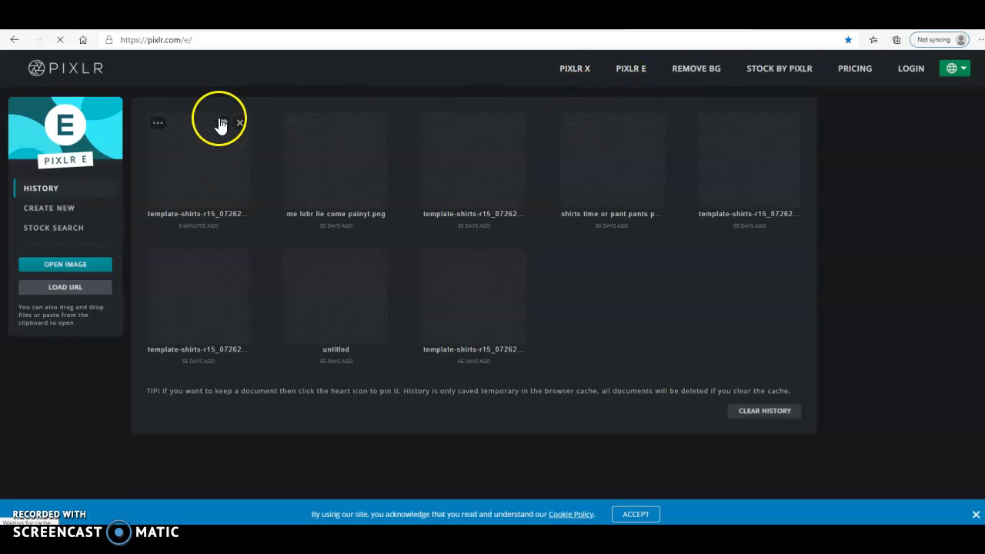
Step: Open the Template-Shirts-R15_07262019 (2) image from the Downloads folder in the editor
{"action": "left_click", "coordinate": [104, 261]}
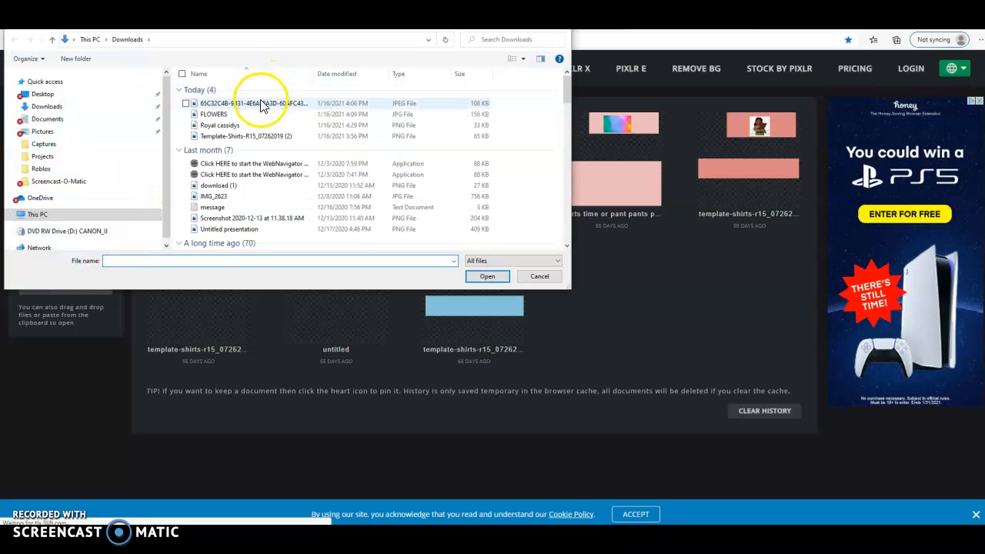
{"action": "left_click", "coordinate": [260, 136]}
{"action": "left_click", "coordinate": [489, 276]}
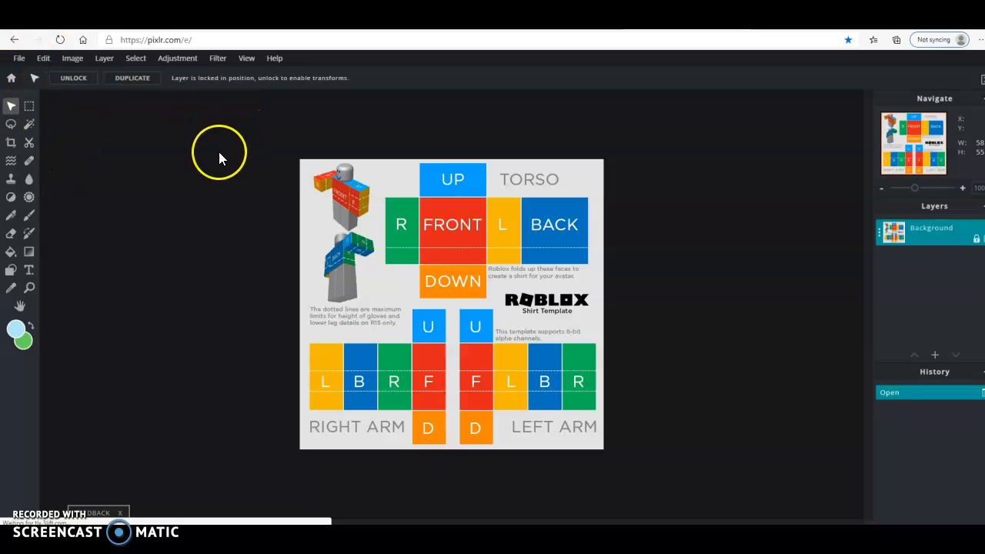
Step: Draw a rectangular marquee selection across the full torso width, from the template's upper edge to the middle of the FRONT and BACK panels
{"action": "left_click", "coordinate": [29, 105]}
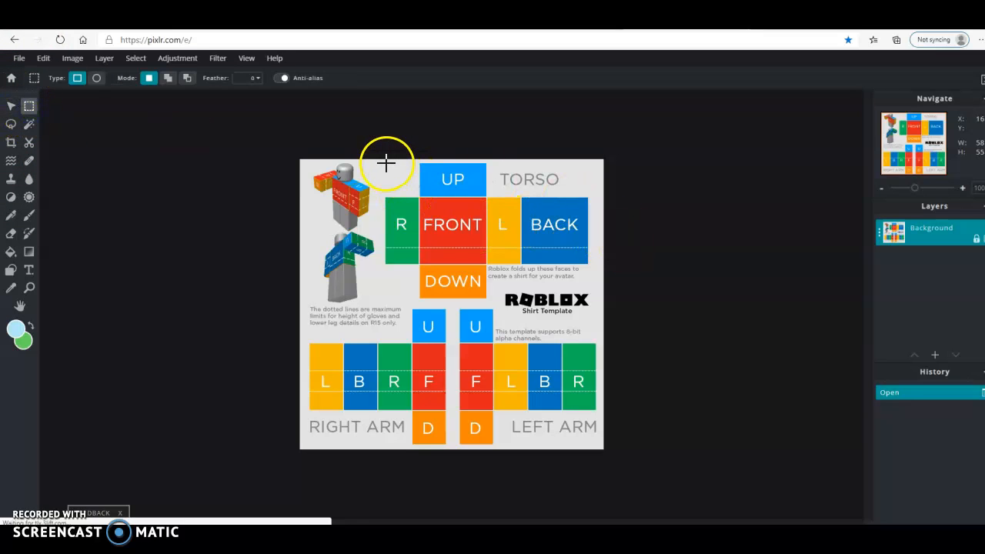
{"action": "left_click_drag", "start_coordinate": [385, 159], "coordinate": [387, 195]}
{"action": "left_click_drag", "start_coordinate": [419, 224], "coordinate": [586, 244]}
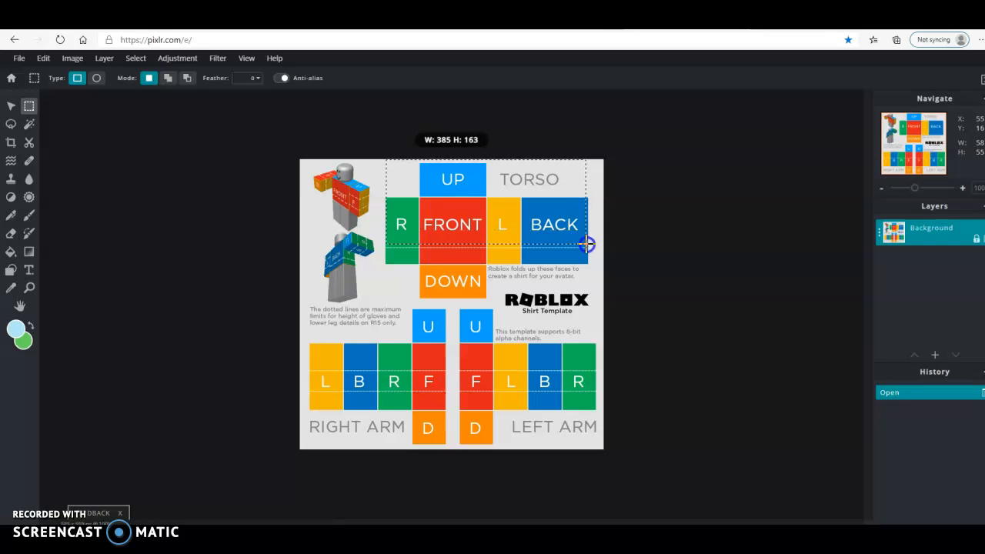
{"action": "left_click_drag", "start_coordinate": [587, 289], "coordinate": [588, 292]}
{"action": "left_click_drag", "start_coordinate": [588, 300], "coordinate": [589, 300]}
{"action": "left_click_drag", "start_coordinate": [545, 106], "coordinate": [567, 225]}
{"action": "left_click_drag", "start_coordinate": [587, 231], "coordinate": [587, 228]}
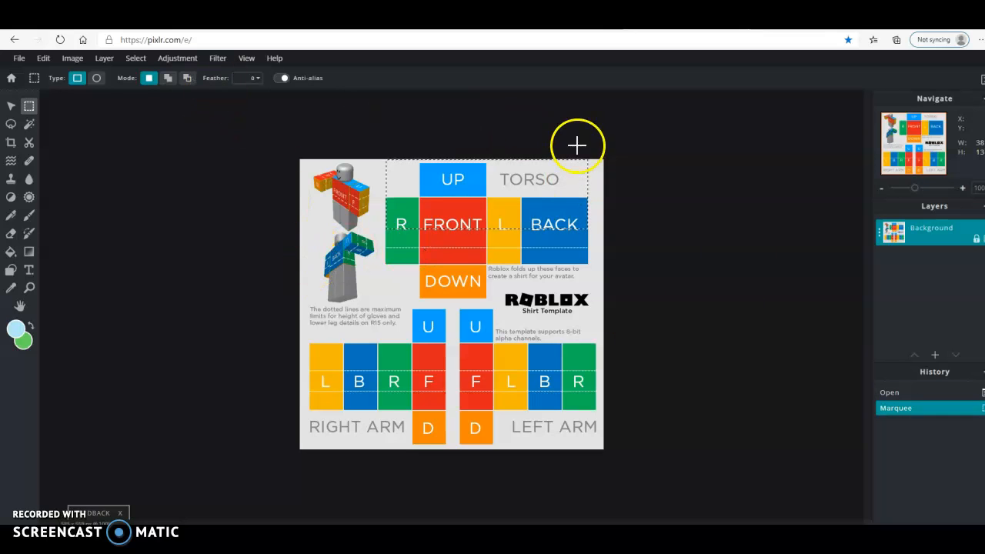
Step: Add a new empty layer above the template and set the foreground colour to a very light pink
{"action": "left_click", "coordinate": [99, 59]}
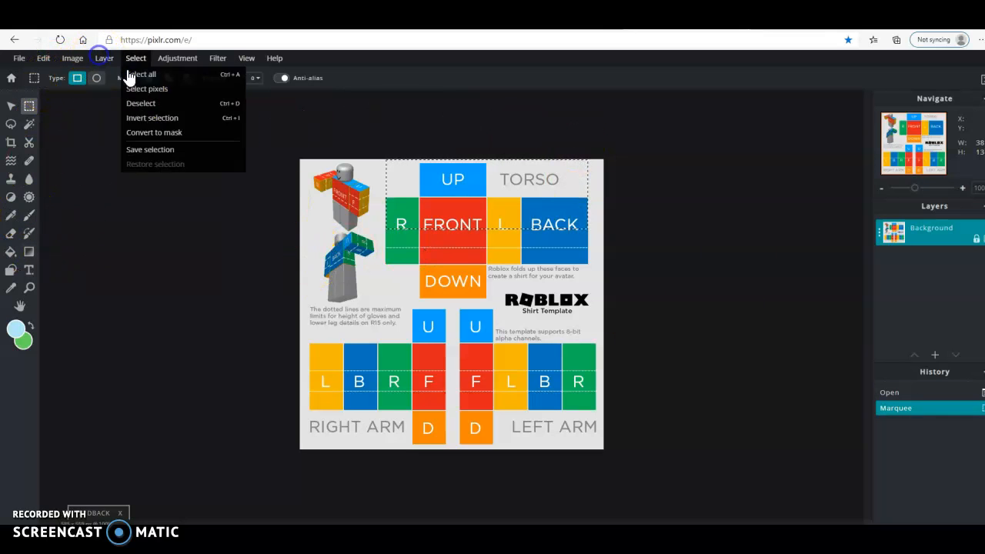
{"action": "left_click", "coordinate": [139, 77]}
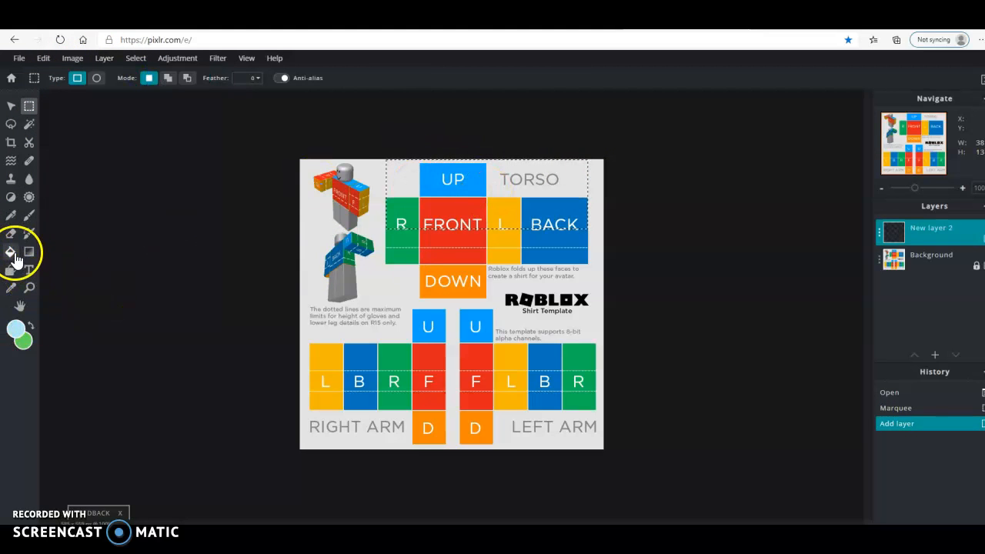
{"action": "left_click", "coordinate": [17, 329]}
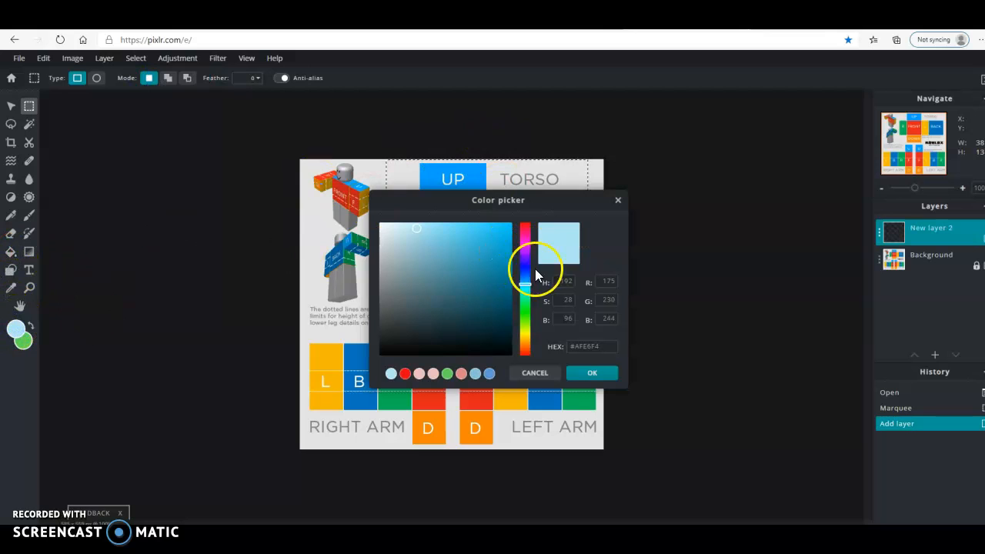
{"action": "left_click_drag", "start_coordinate": [530, 262], "coordinate": [509, 209]}
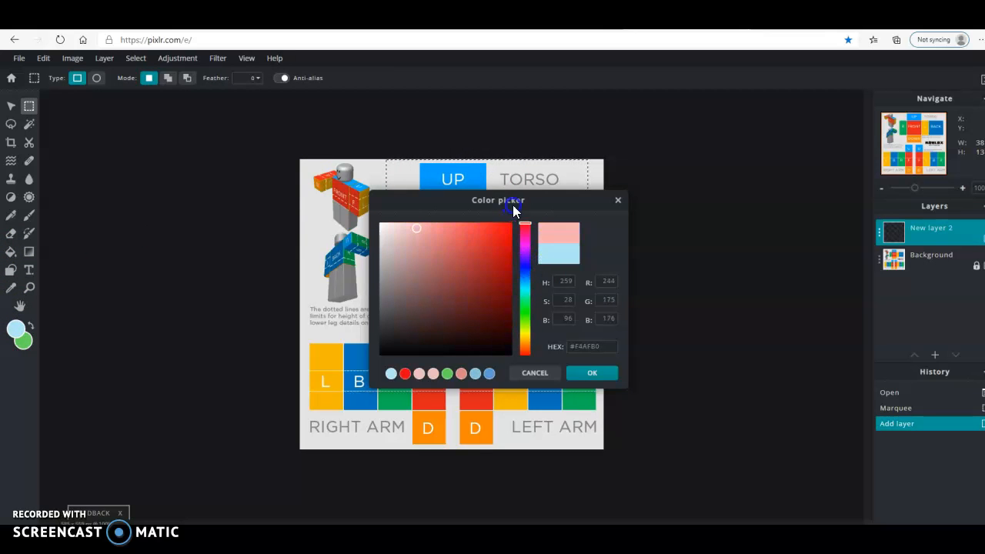
{"action": "mouse_move", "coordinate": [456, 242]}
{"action": "left_mouse_down"}
{"action": "mouse_move", "coordinate": [436, 244]}
{"action": "mouse_move", "coordinate": [433, 220]}
{"action": "mouse_move", "coordinate": [444, 272]}
{"action": "mouse_move", "coordinate": [406, 284]}
{"action": "mouse_move", "coordinate": [387, 327]}
{"action": "mouse_move", "coordinate": [389, 174]}
{"action": "mouse_move", "coordinate": [402, 169]}
{"action": "mouse_move", "coordinate": [374, 166]}
{"action": "mouse_move", "coordinate": [407, 176]}
{"action": "left_mouse_up"}
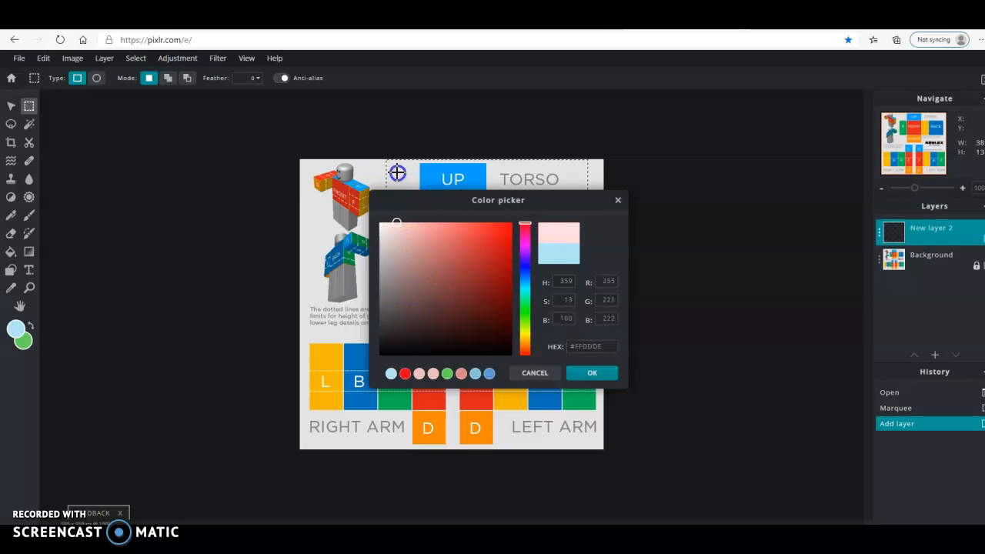
{"action": "left_click", "coordinate": [578, 372]}
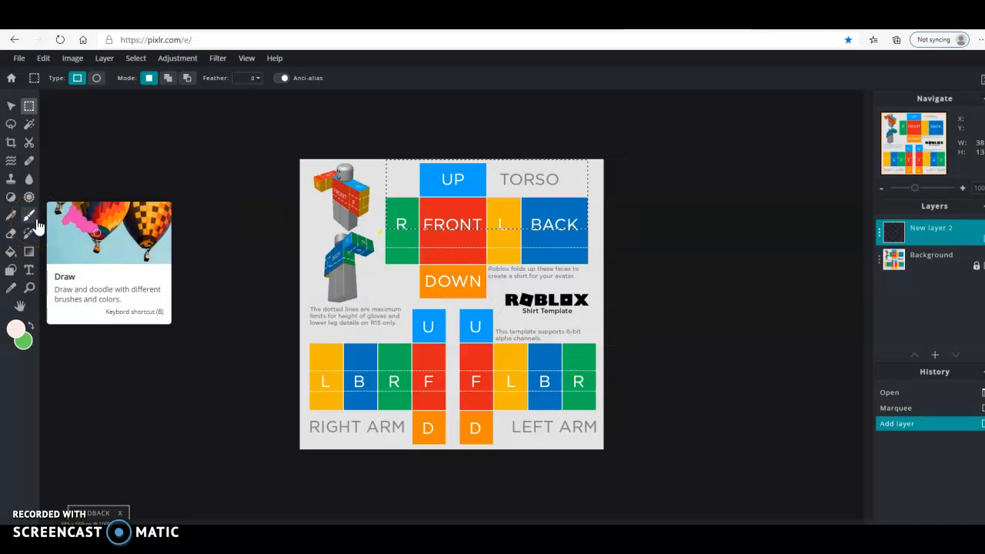
Step: Fill the torso selection with the light pink foreground colour and add another empty layer above it
{"action": "left_click", "coordinate": [11, 251]}
{"action": "left_click", "coordinate": [472, 198]}
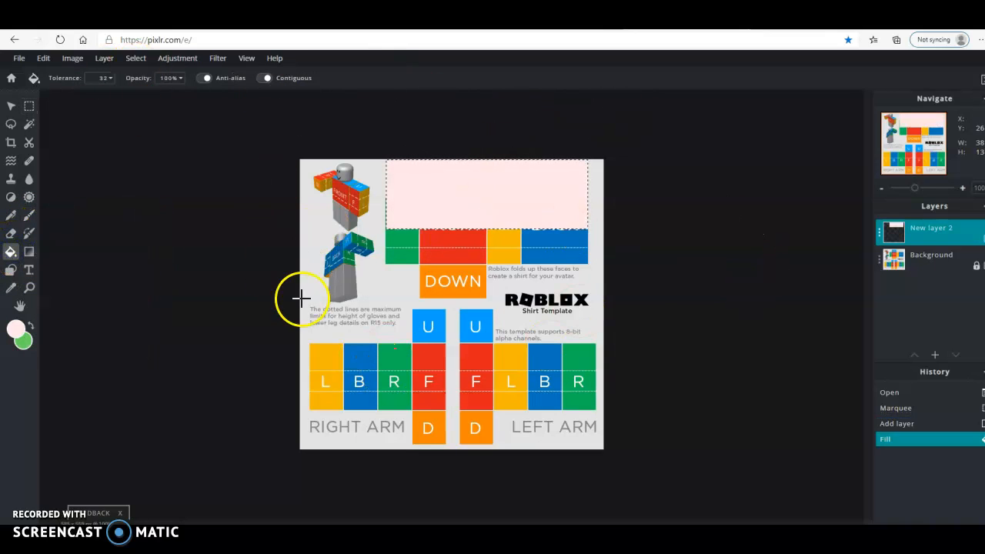
{"action": "left_click", "coordinate": [30, 105]}
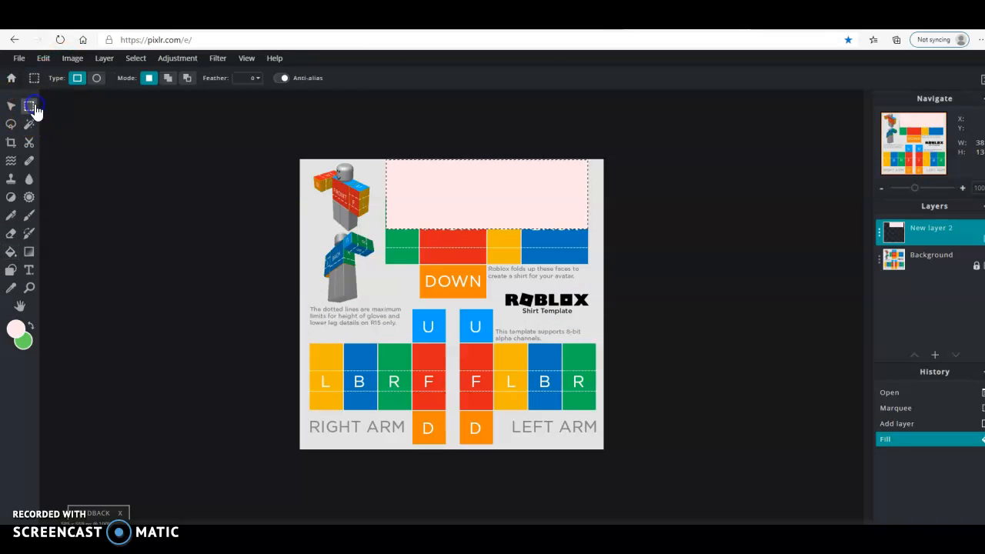
{"action": "left_click", "coordinate": [112, 63]}
{"action": "left_click", "coordinate": [113, 74]}
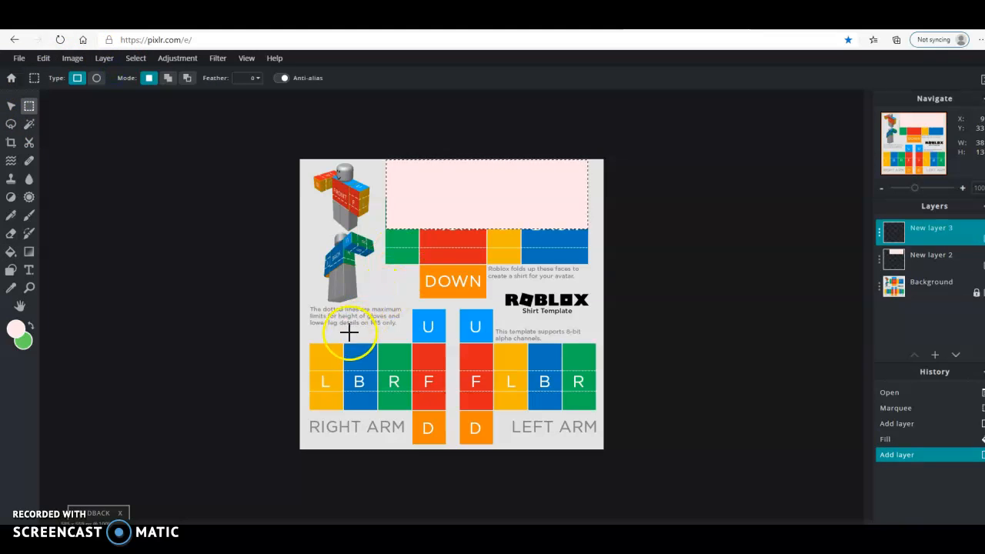
Step: Marquee-select a band across both arms from the upper edge of the U panels to just inside the arm panels, and fill it light pink
{"action": "left_click_drag", "start_coordinate": [310, 307], "coordinate": [329, 358]}
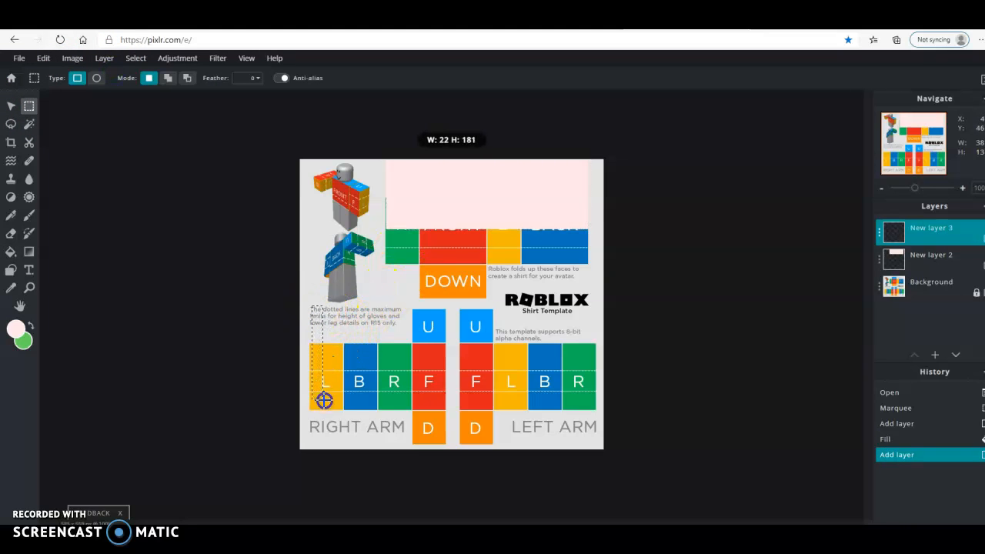
{"action": "left_click_drag", "start_coordinate": [318, 414], "coordinate": [575, 433]}
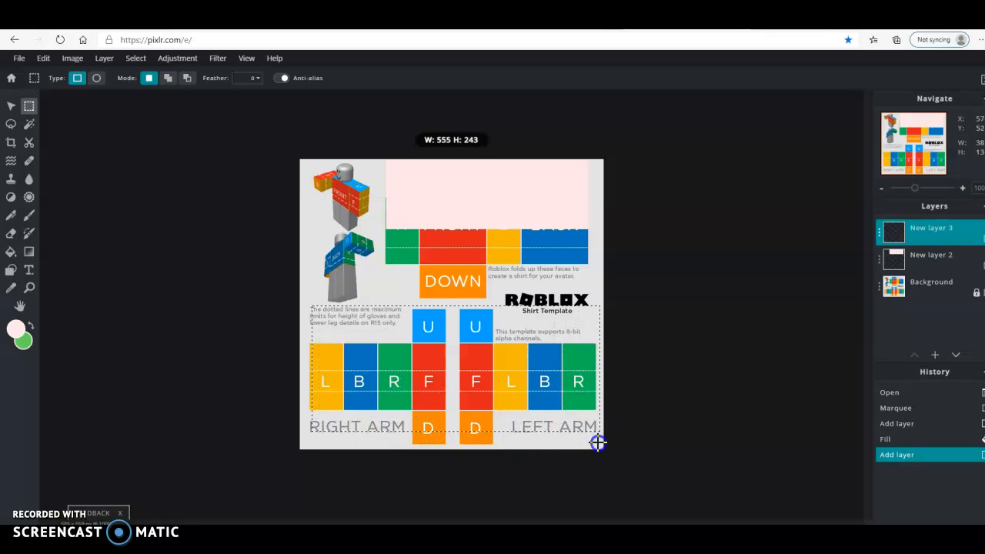
{"action": "mouse_move", "coordinate": [599, 394]}
{"action": "left_mouse_down"}
{"action": "mouse_move", "coordinate": [591, 380]}
{"action": "mouse_move", "coordinate": [593, 412]}
{"action": "left_mouse_up"}
{"action": "left_click_drag", "start_coordinate": [589, 372], "coordinate": [591, 370]}
{"action": "left_click_drag", "start_coordinate": [597, 367], "coordinate": [597, 358]}
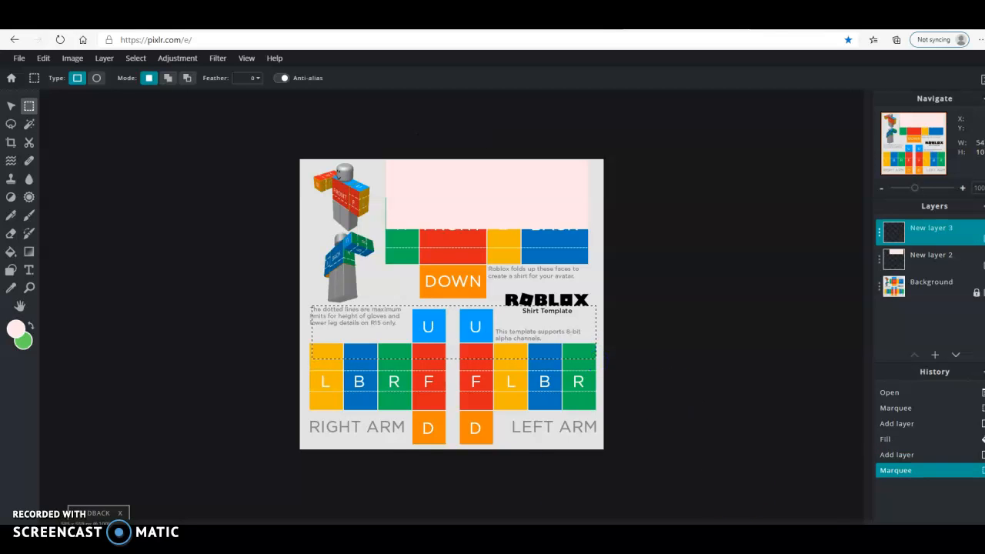
{"action": "left_click_drag", "start_coordinate": [489, 351], "coordinate": [491, 356]}
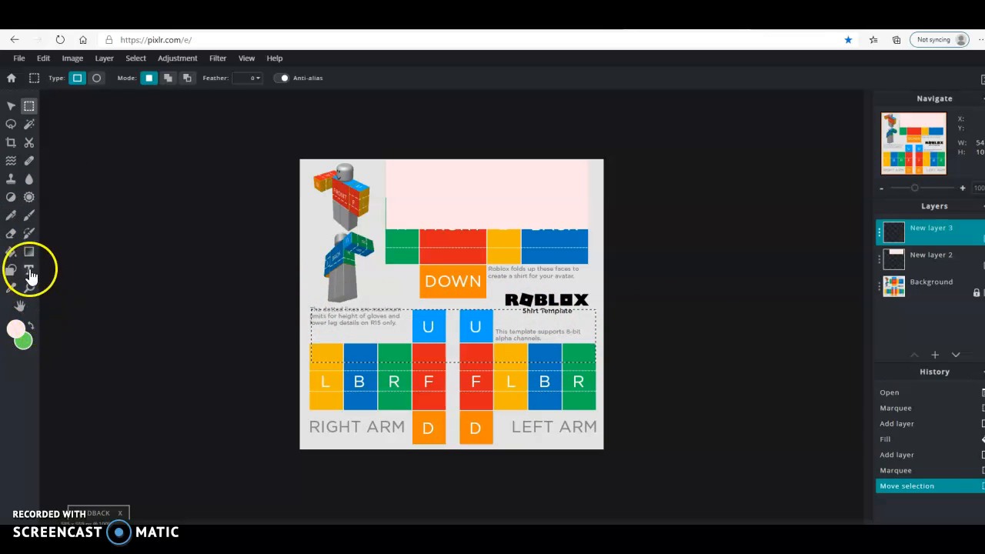
{"action": "left_click", "coordinate": [11, 251]}
{"action": "left_click", "coordinate": [487, 352]}
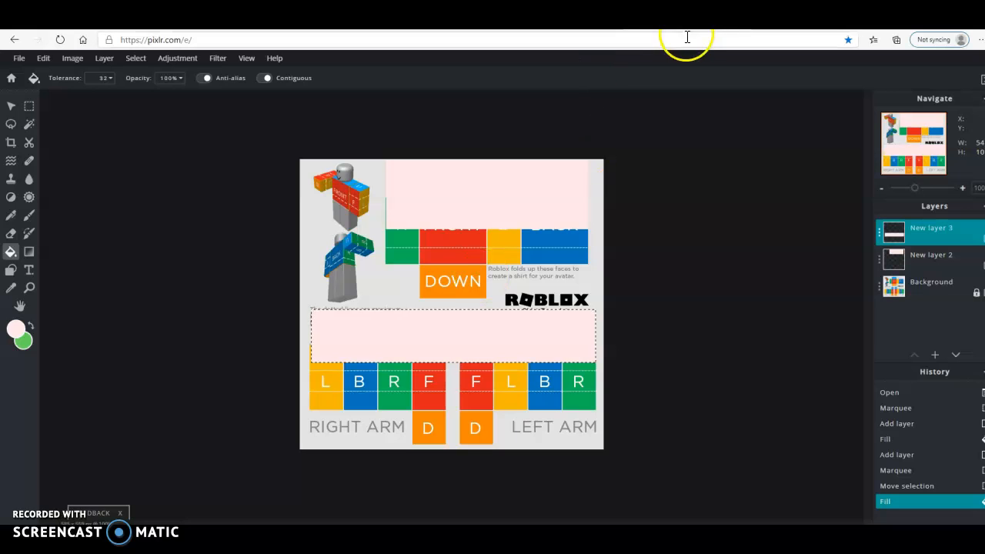
Step: Search the web for "aesthetic wallpaper" in a new browser tab and show the image results
{"action": "key", "text": "ctrl+t"}
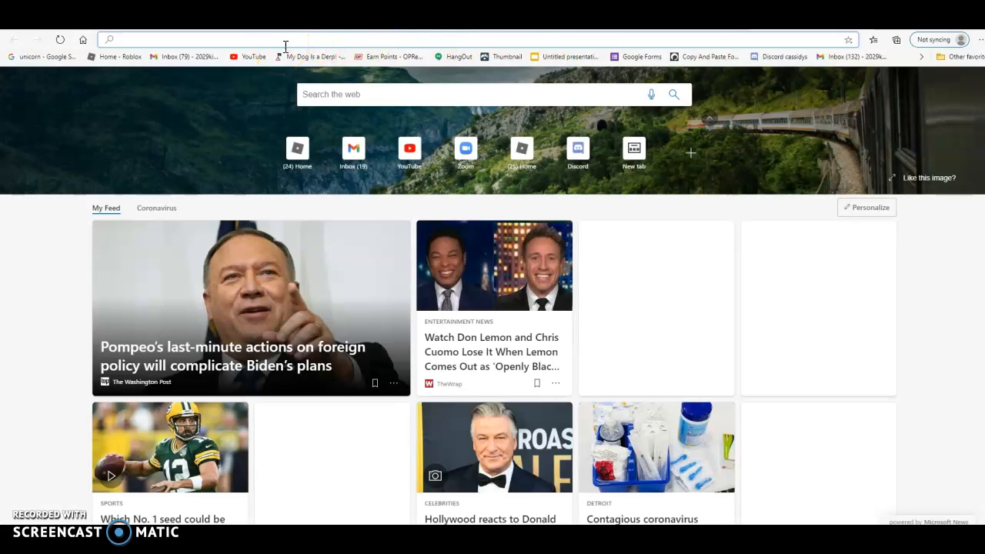
{"action": "left_click", "coordinate": [308, 94]}
{"action": "type", "text": "ae"}
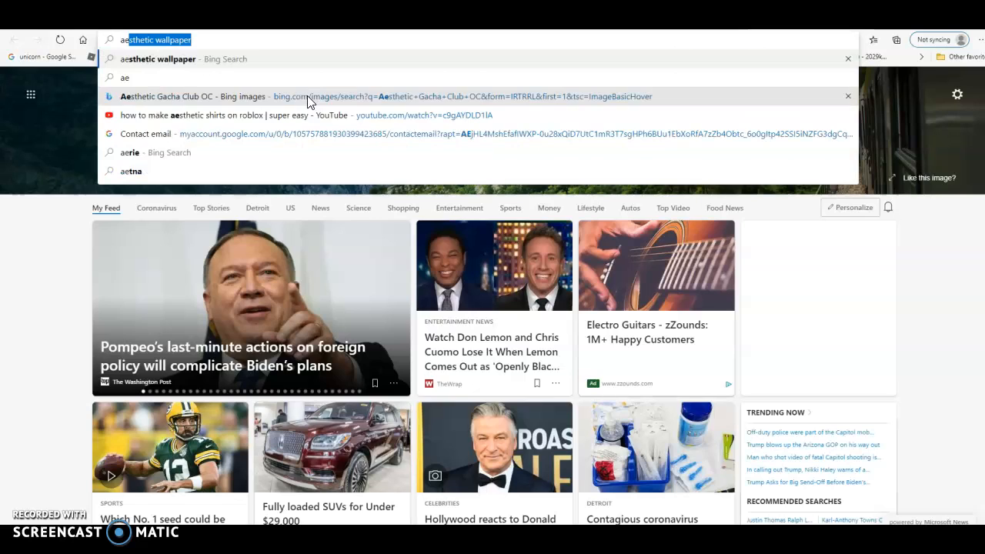
{"action": "key", "text": "Return"}
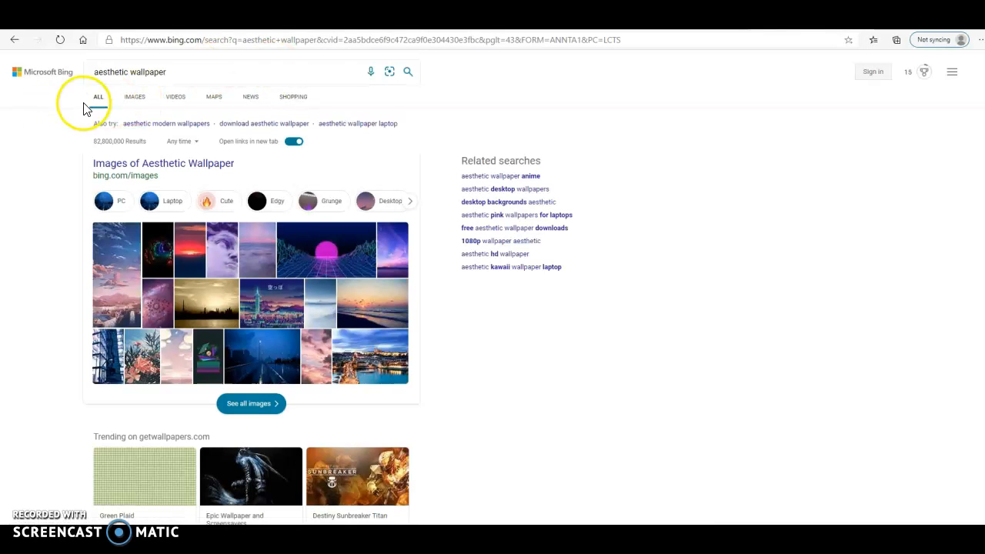
{"action": "left_click", "coordinate": [135, 101]}
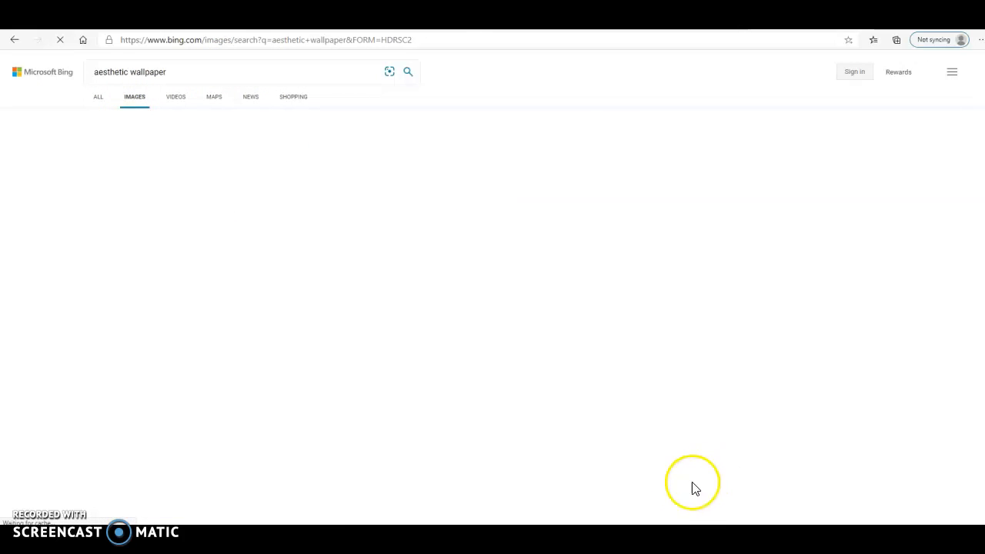
{"action": "scroll", "coordinate": [607, 378], "scroll_direction": "down", "scroll_amount": 3}
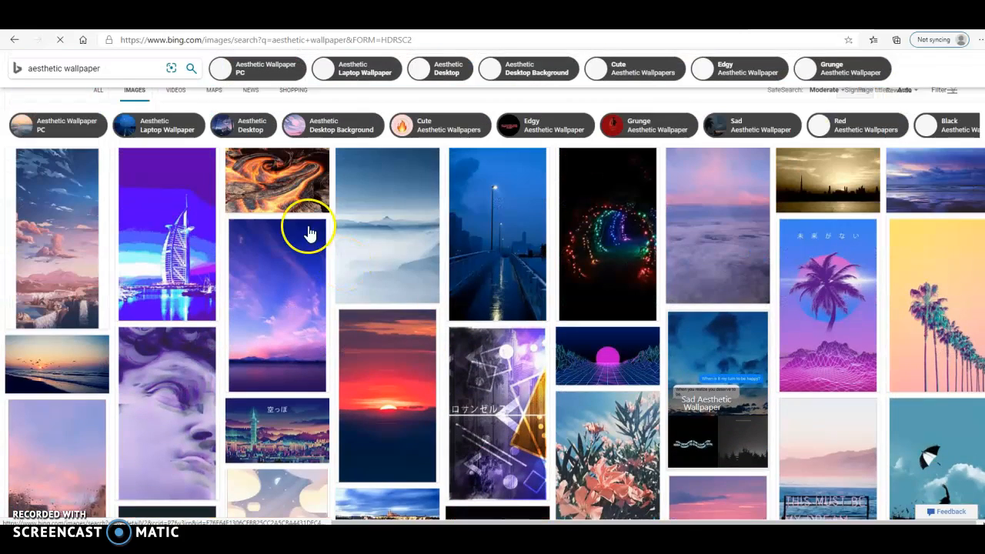
Step: Refine the image search to "aesthetic wallpaper coulds" and open the pale pink and white clouds picture from the first row
{"action": "left_click", "coordinate": [223, 76]}
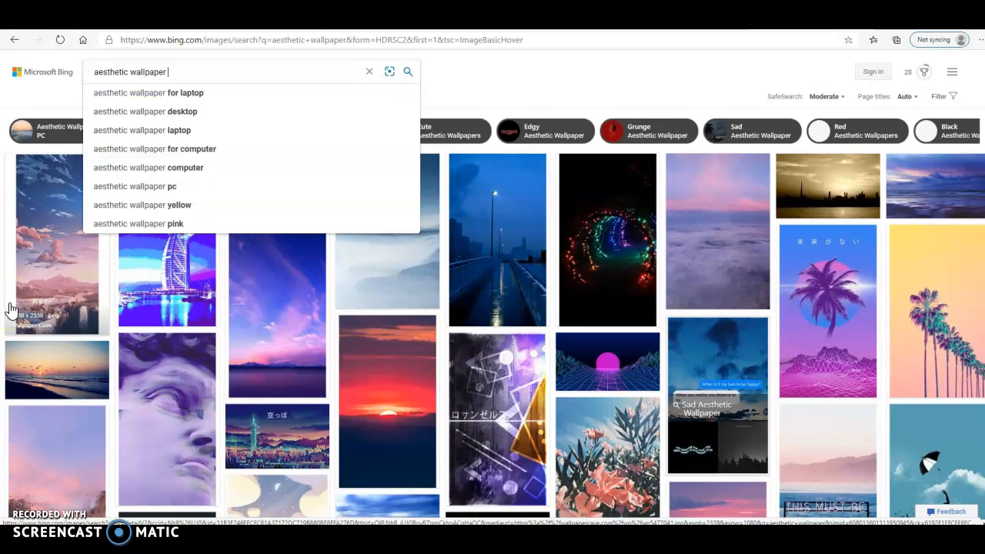
{"action": "type", "text": "coulds"}
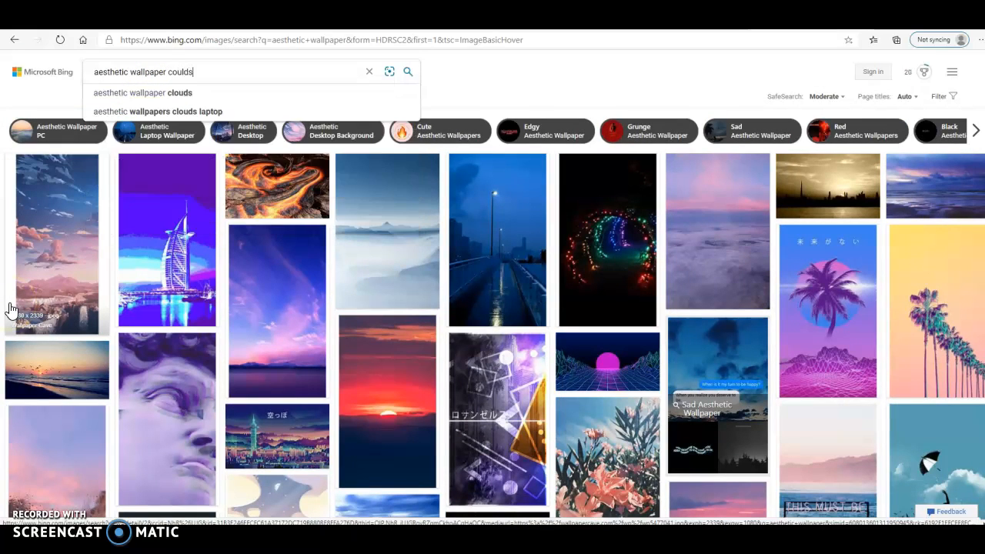
{"action": "key", "text": "Return"}
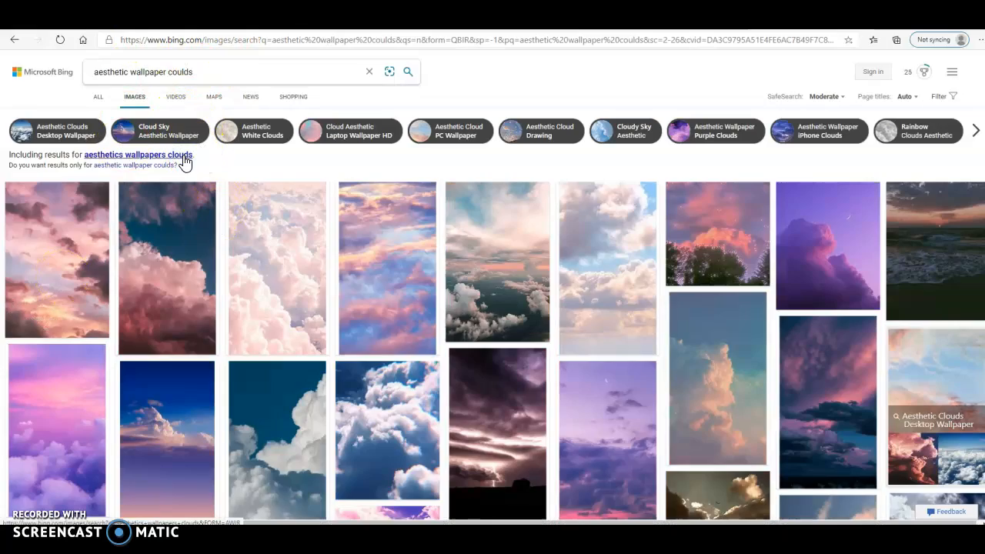
{"action": "scroll", "coordinate": [428, 466], "scroll_direction": "down", "scroll_amount": 2}
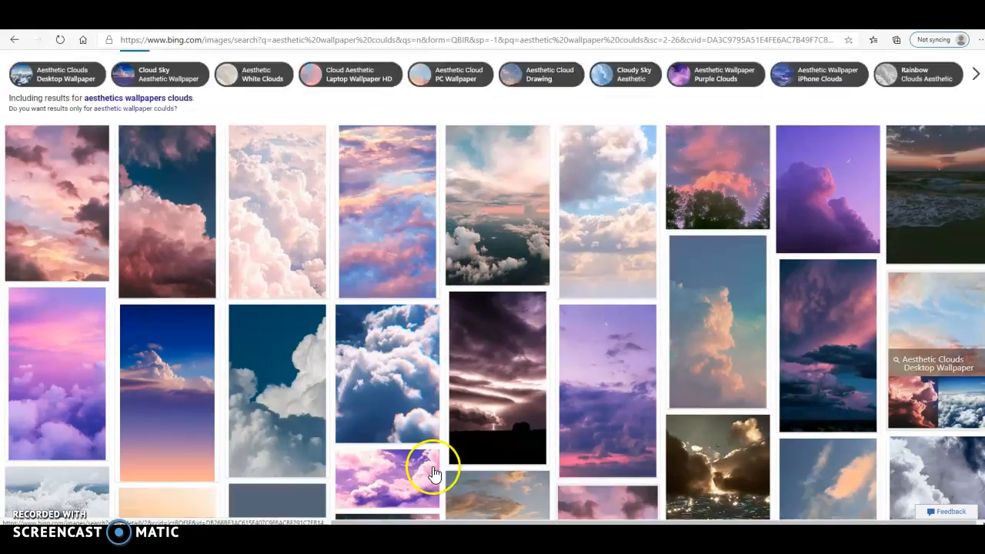
{"action": "scroll", "coordinate": [386, 338], "scroll_direction": "down", "scroll_amount": 15}
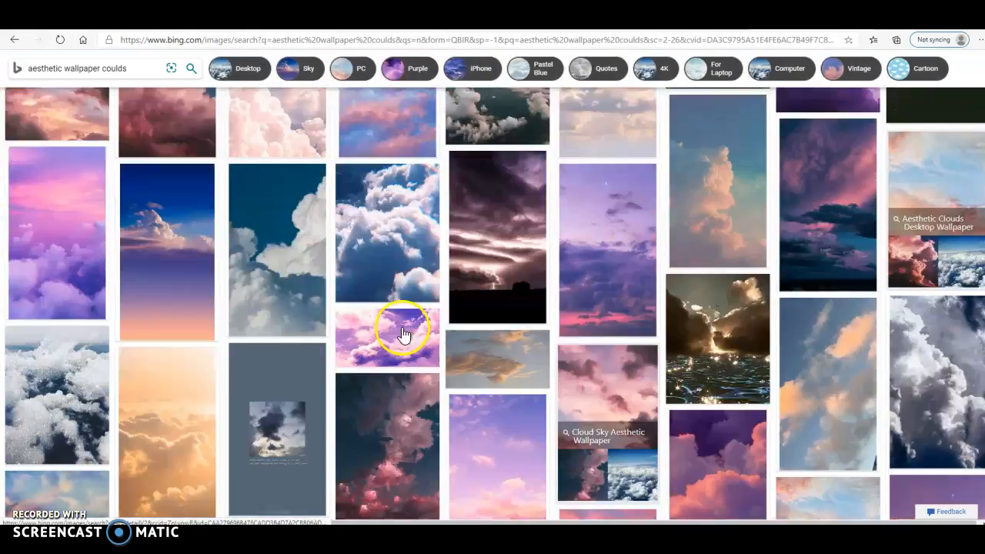
{"action": "scroll", "coordinate": [406, 349], "scroll_direction": "down", "scroll_amount": 3}
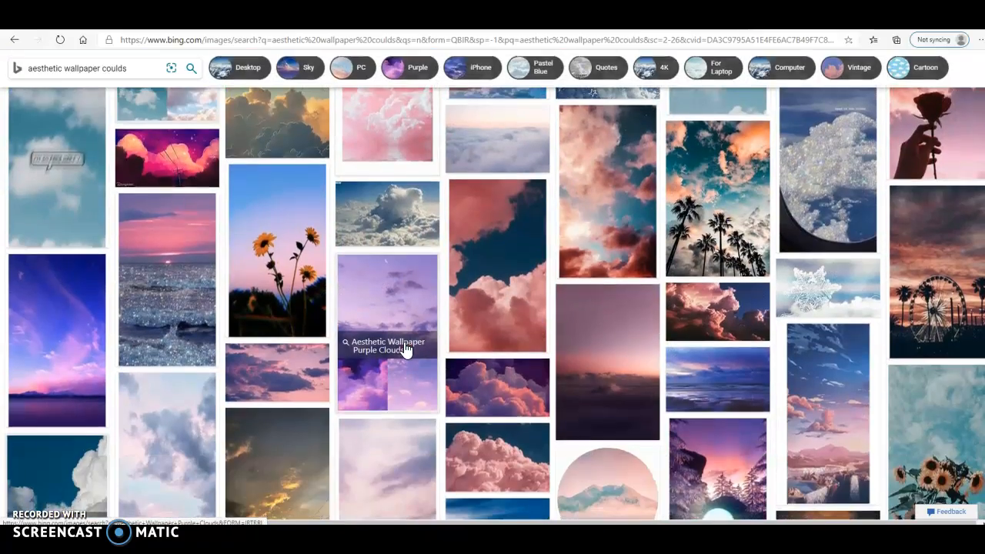
{"action": "scroll", "coordinate": [405, 348], "scroll_direction": "up", "scroll_amount": 2}
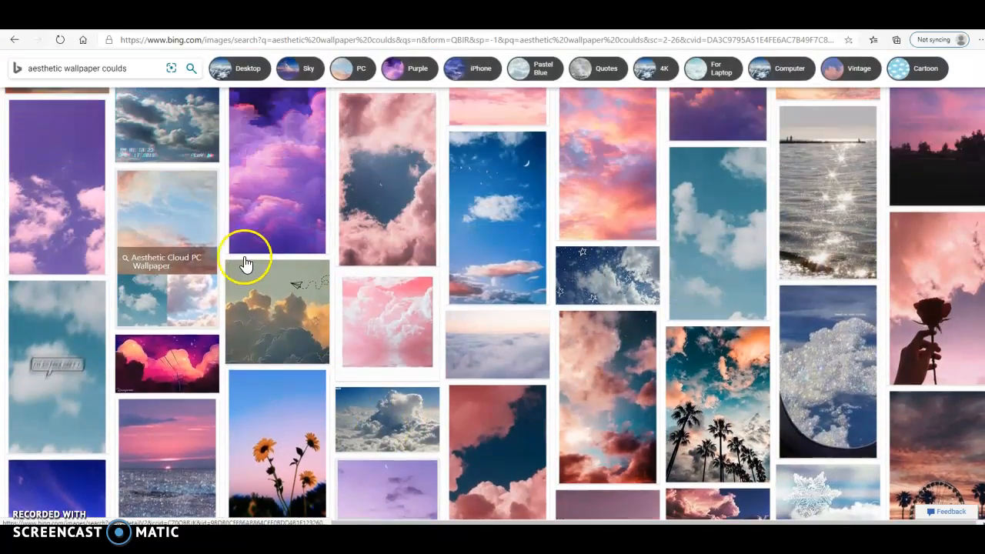
{"action": "scroll", "coordinate": [240, 261], "scroll_direction": "up", "scroll_amount": 5}
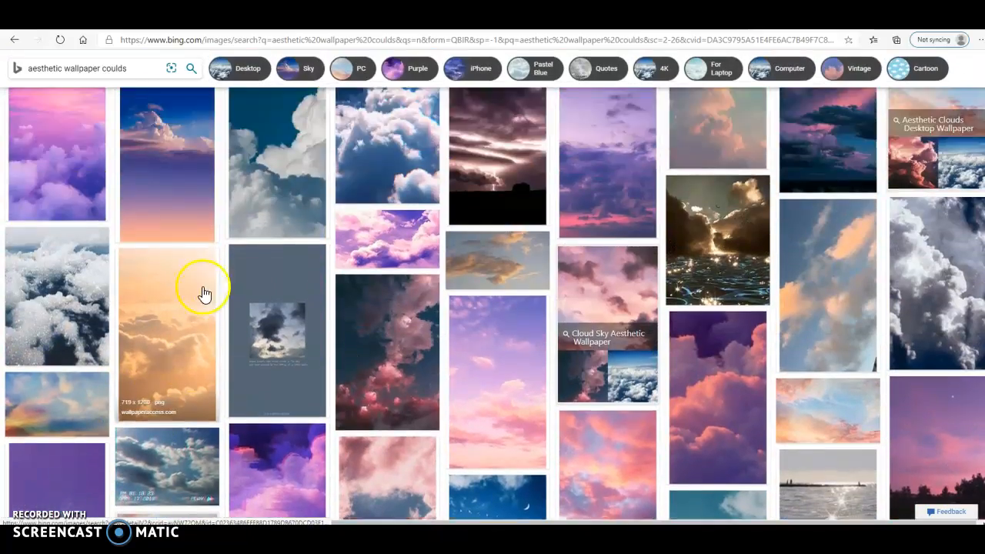
{"action": "scroll", "coordinate": [306, 289], "scroll_direction": "up", "scroll_amount": 4}
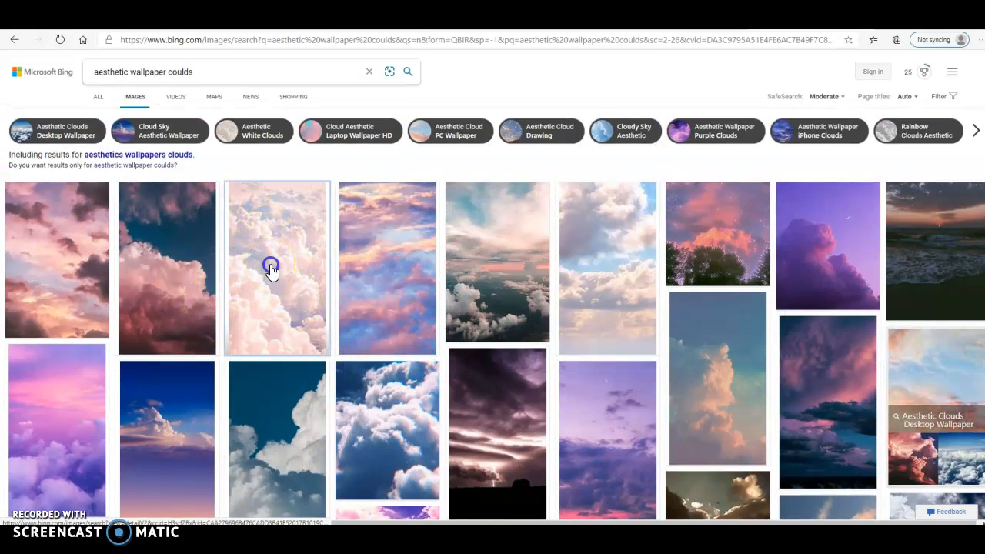
{"action": "left_click", "coordinate": [269, 269]}
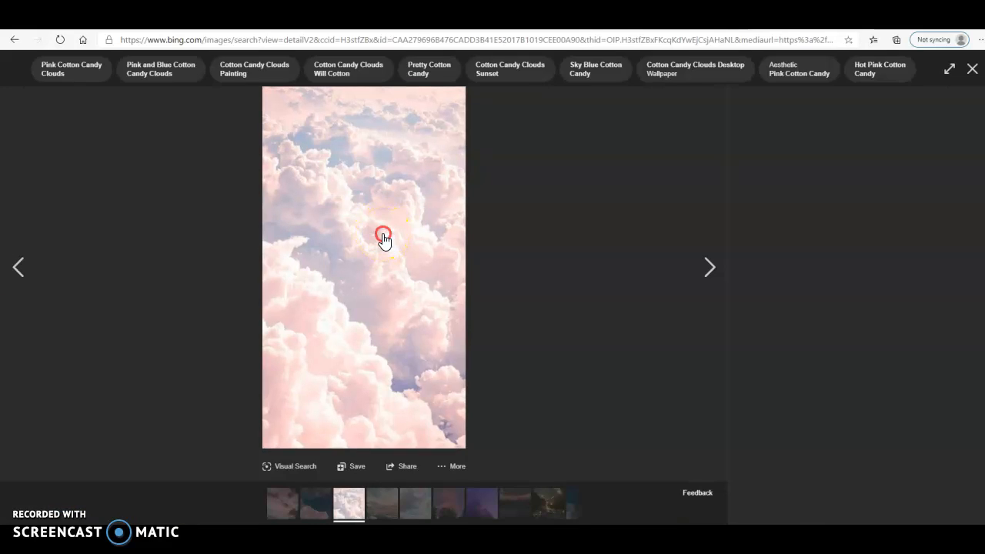
Step: Save the pink clouds picture as a PNG image named Cloud in the Downloads folder
{"action": "right_click", "coordinate": [383, 237]}
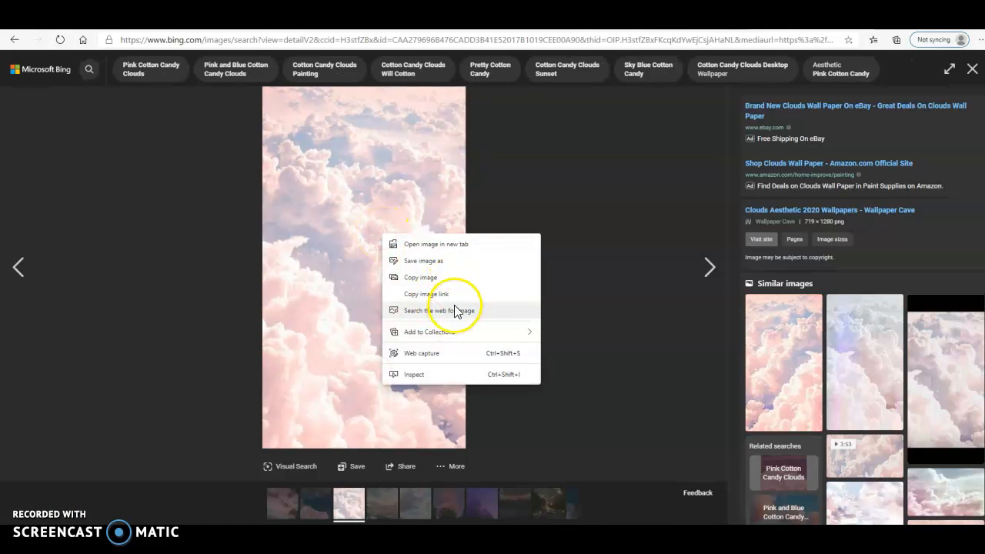
{"action": "left_click", "coordinate": [452, 262]}
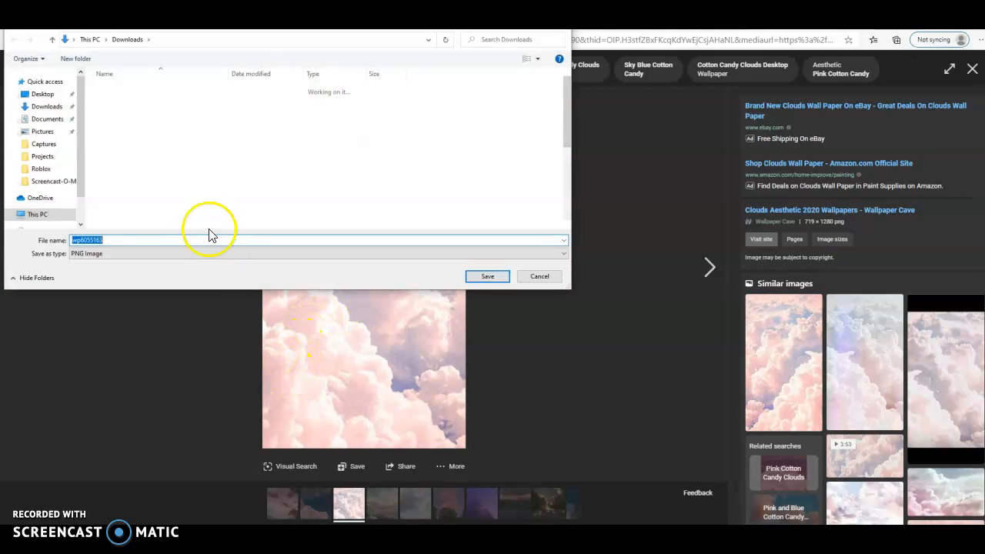
{"action": "type", "text": "C"}
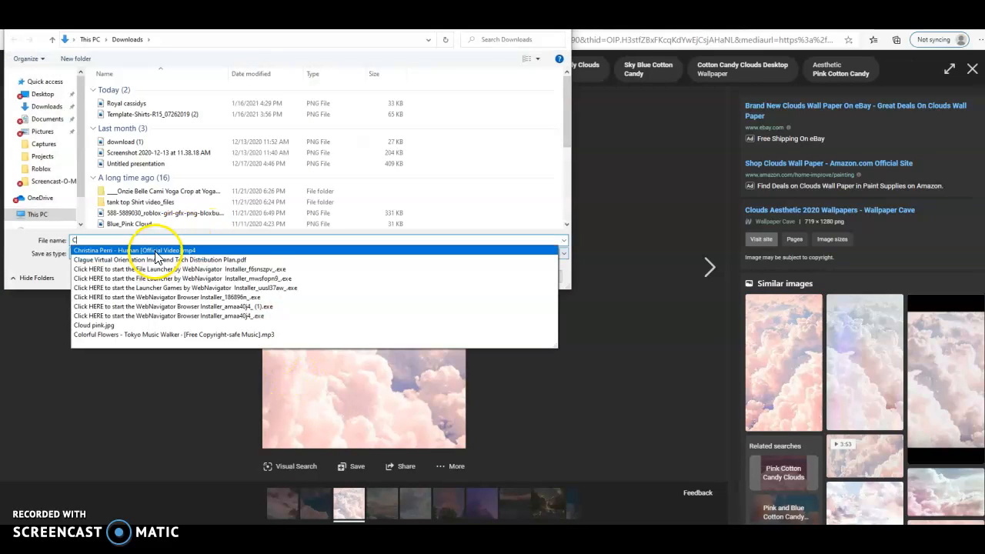
{"action": "type", "text": "loud"}
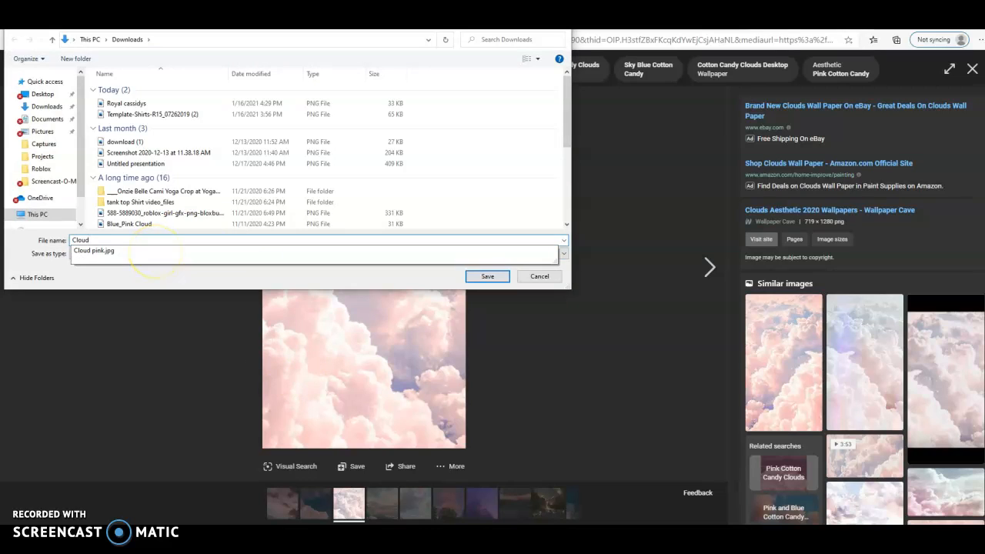
{"action": "left_click", "coordinate": [489, 277]}
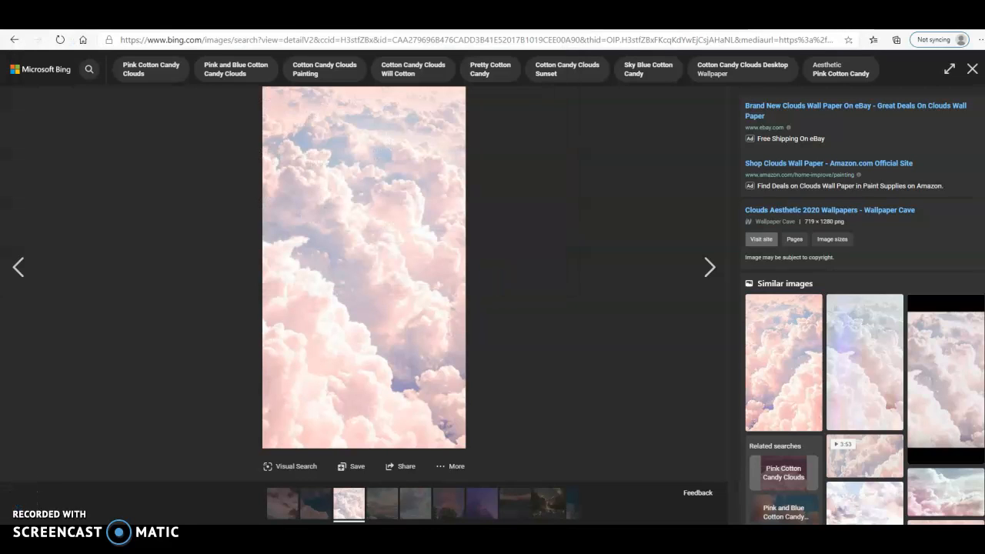
Step: Switch back to the Pixlr E browser tab containing the shirt template with the light pink fills
{"action": "key", "text": "ctrl+Tab"}
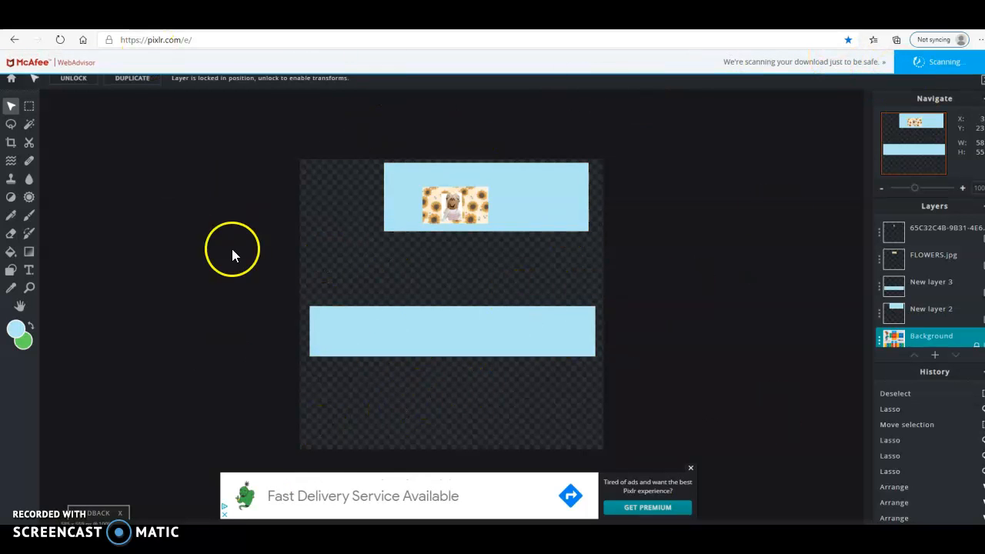
{"action": "key", "text": "ctrl+Tab"}
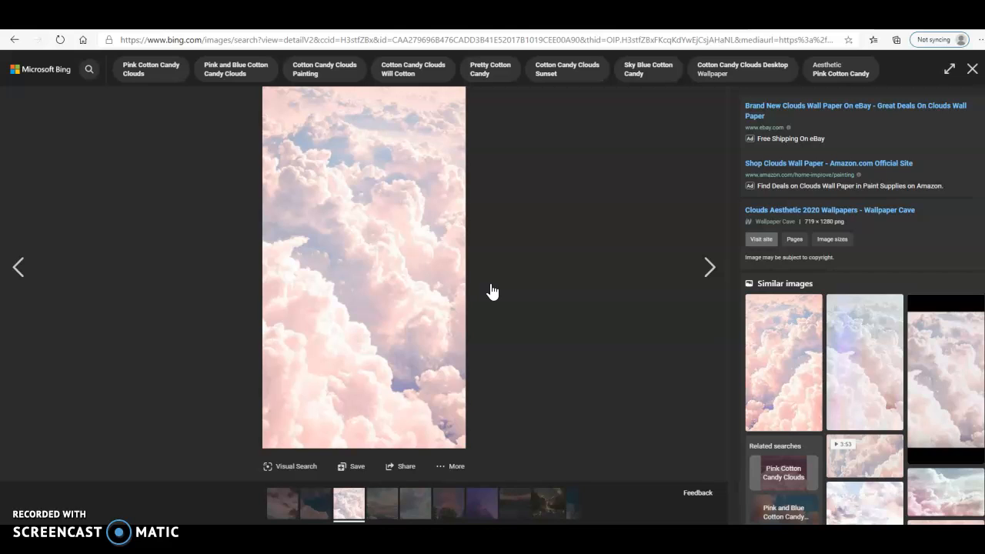
{"action": "left_click", "coordinate": [622, 16]}
{"action": "right_click", "coordinate": [621, 16]}
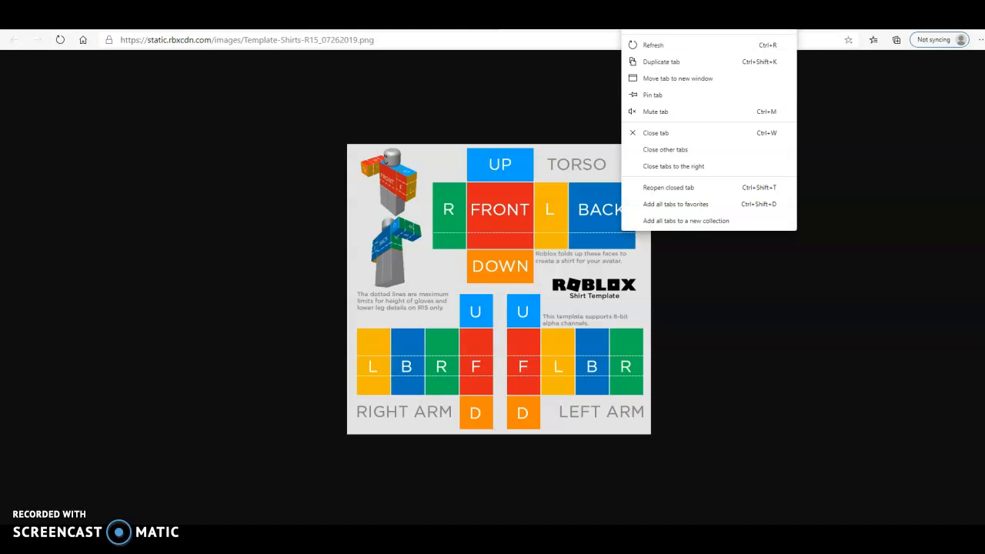
{"action": "left_click", "coordinate": [417, 143]}
{"action": "left_click", "coordinate": [418, 15]}
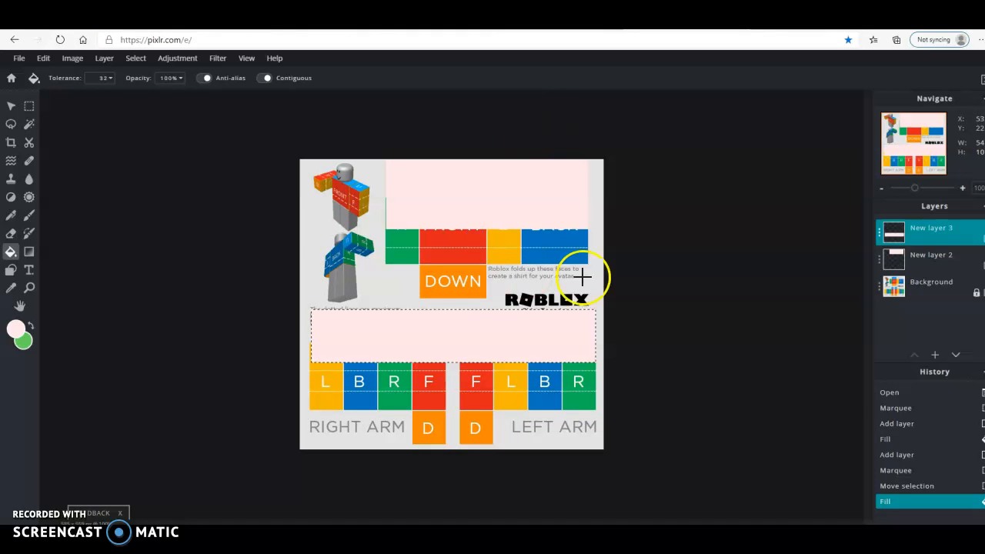
Step: Add the Cloud PNG from the Downloads folder as a new image layer on the shirt template
{"action": "left_click", "coordinate": [77, 60]}
{"action": "mouse_move", "coordinate": [104, 58]}
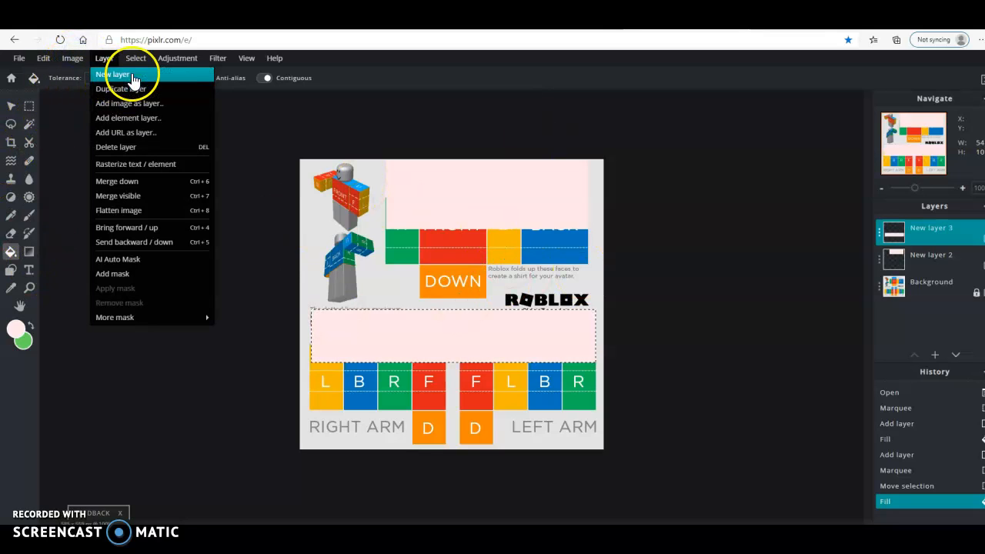
{"action": "left_click", "coordinate": [154, 107]}
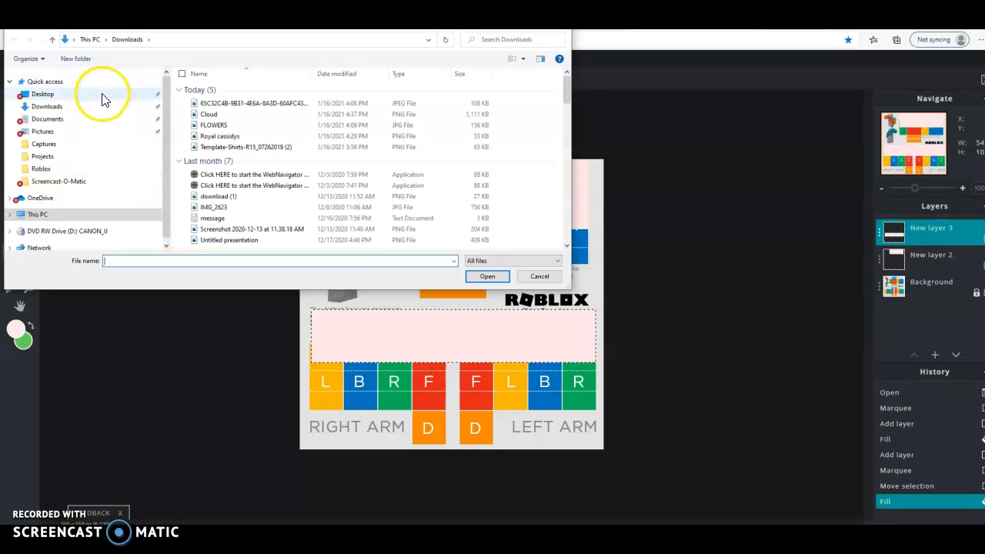
{"action": "left_click", "coordinate": [290, 114]}
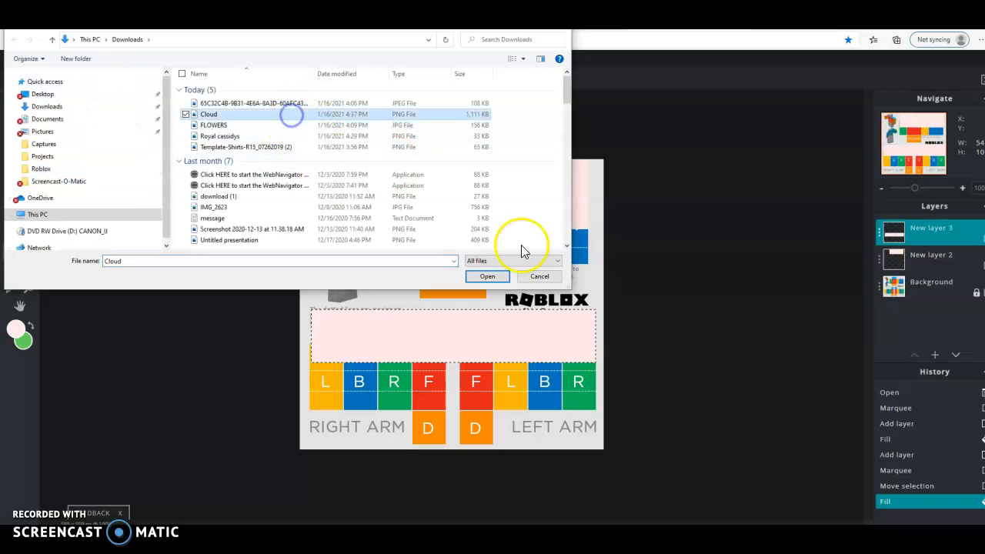
{"action": "left_click", "coordinate": [481, 280]}
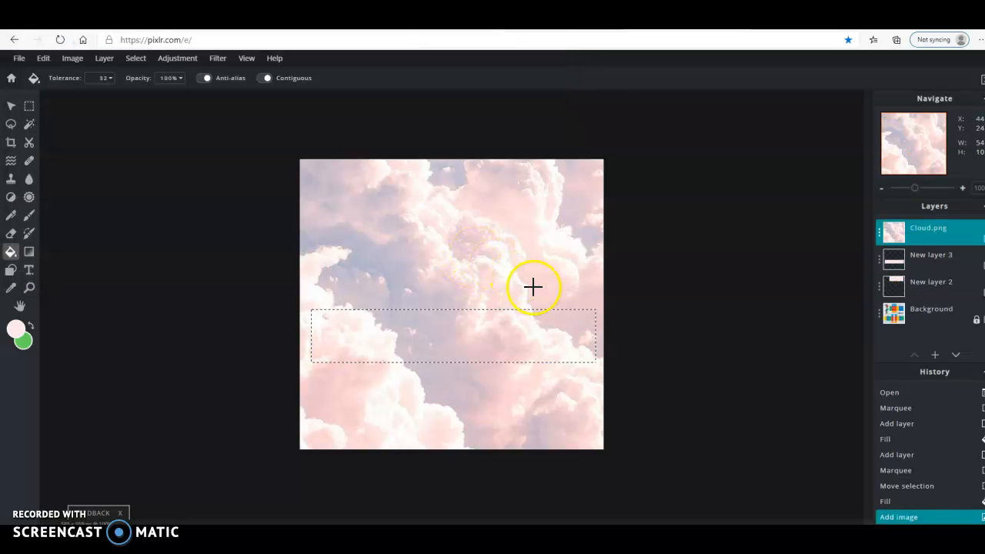
Step: Activate the Arrange tool on the Cloud.png layer and remove the sleeve-area selection still active on the canvas
{"action": "left_click", "coordinate": [918, 229]}
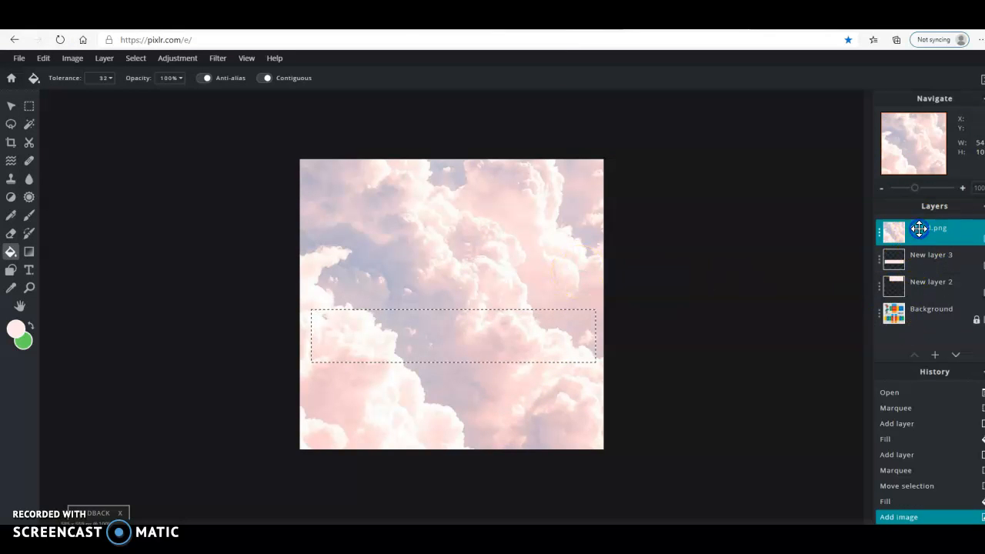
{"action": "left_click", "coordinate": [10, 107]}
{"action": "left_click_drag", "start_coordinate": [600, 270], "coordinate": [783, 284]}
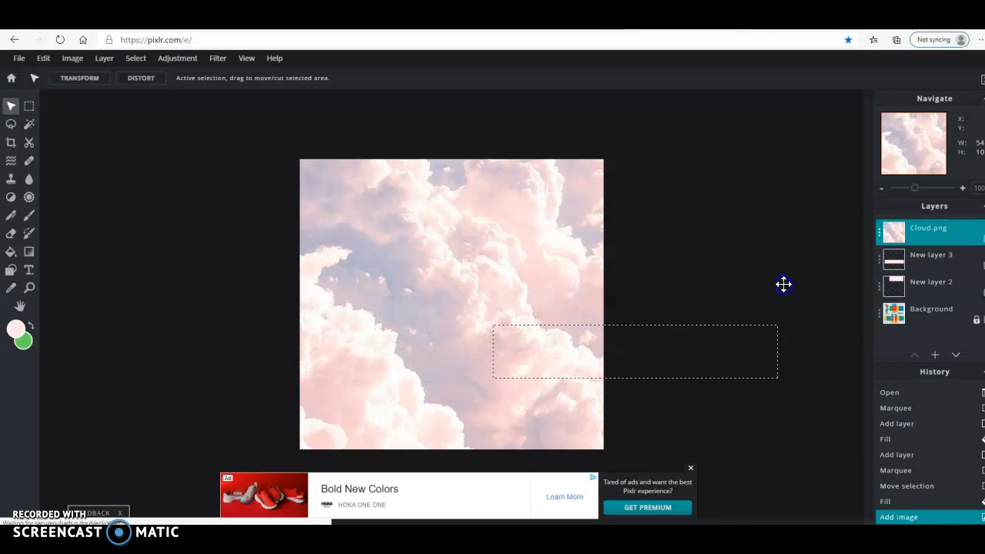
{"action": "left_click_drag", "start_coordinate": [647, 341], "coordinate": [700, 338]}
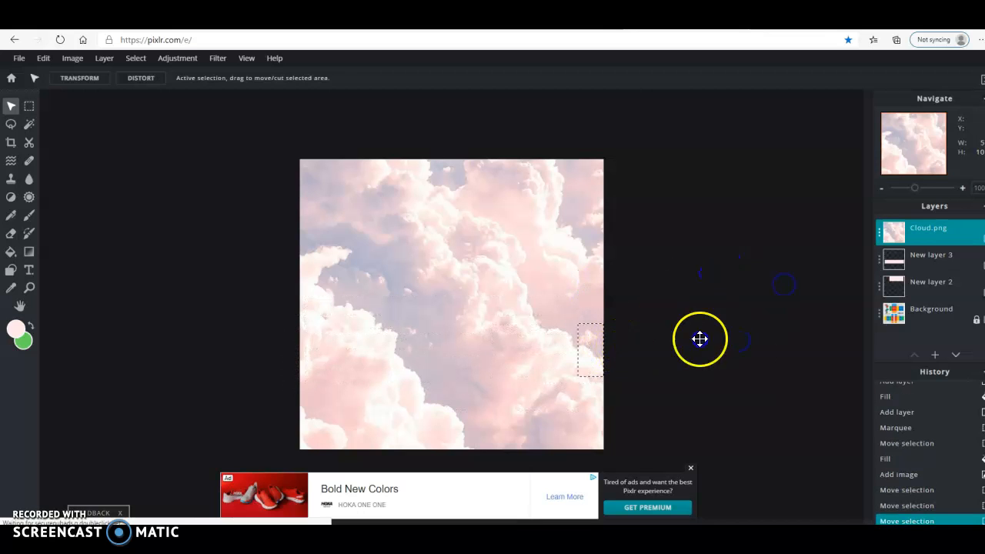
{"action": "key", "text": "ctrl+d"}
Step: Scale the cloud image down to 99 by 176 and bring it over the front torso panel
{"action": "left_click_drag", "start_coordinate": [507, 251], "coordinate": [708, 133]}
{"action": "left_click_drag", "start_coordinate": [548, 248], "coordinate": [563, 95]}
{"action": "left_click_drag", "start_coordinate": [481, 348], "coordinate": [496, 313]}
{"action": "left_click_drag", "start_coordinate": [437, 341], "coordinate": [627, 213]}
{"action": "left_click_drag", "start_coordinate": [572, 289], "coordinate": [513, 330]}
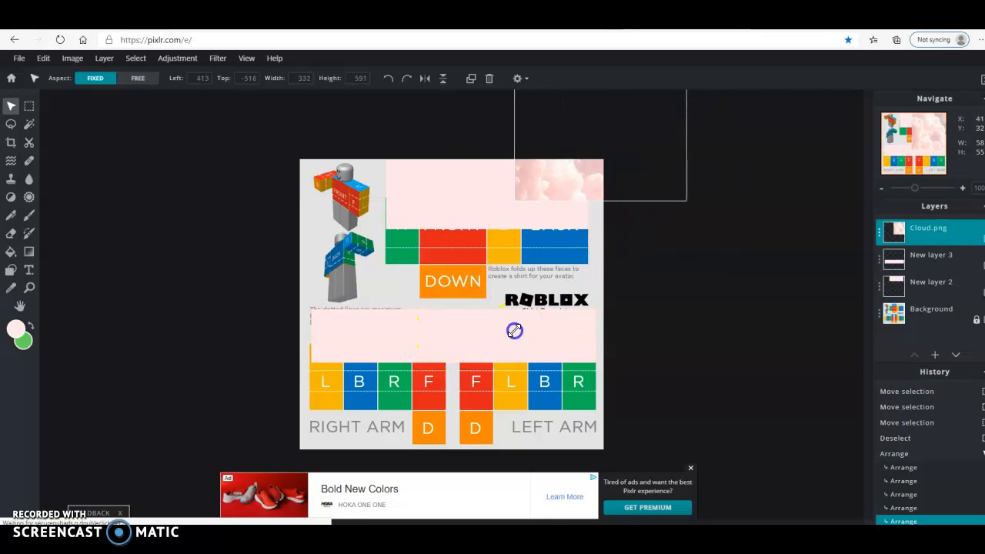
{"action": "left_click_drag", "start_coordinate": [590, 143], "coordinate": [441, 390]}
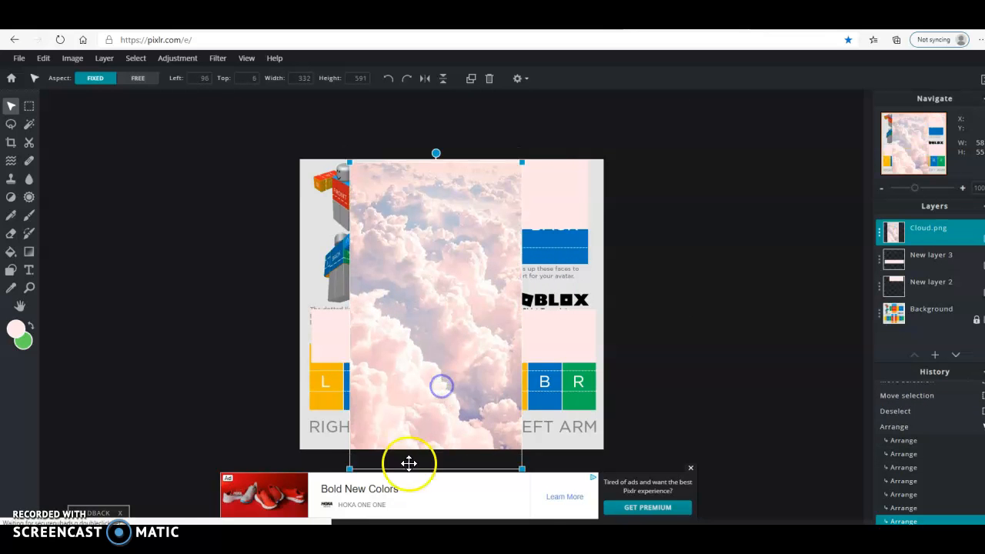
{"action": "left_click_drag", "start_coordinate": [349, 467], "coordinate": [469, 270]}
{"action": "left_click_drag", "start_coordinate": [503, 205], "coordinate": [479, 214]}
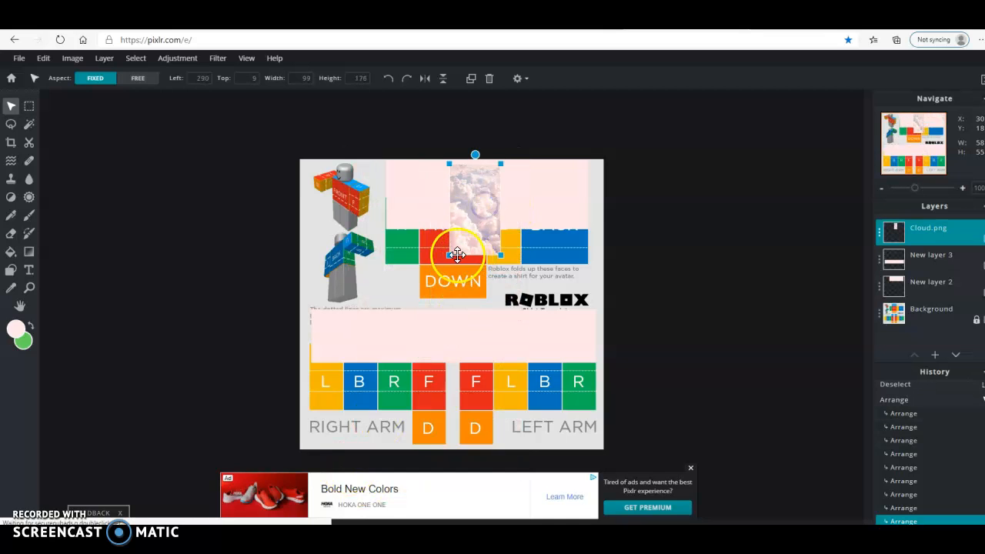
Step: Shrink the cloud image to 52 by 93, turn it sideways and place it on the pink front torso
{"action": "left_click_drag", "start_coordinate": [449, 254], "coordinate": [477, 221]}
{"action": "left_click_drag", "start_coordinate": [487, 159], "coordinate": [464, 163]}
{"action": "left_click", "coordinate": [410, 158]}
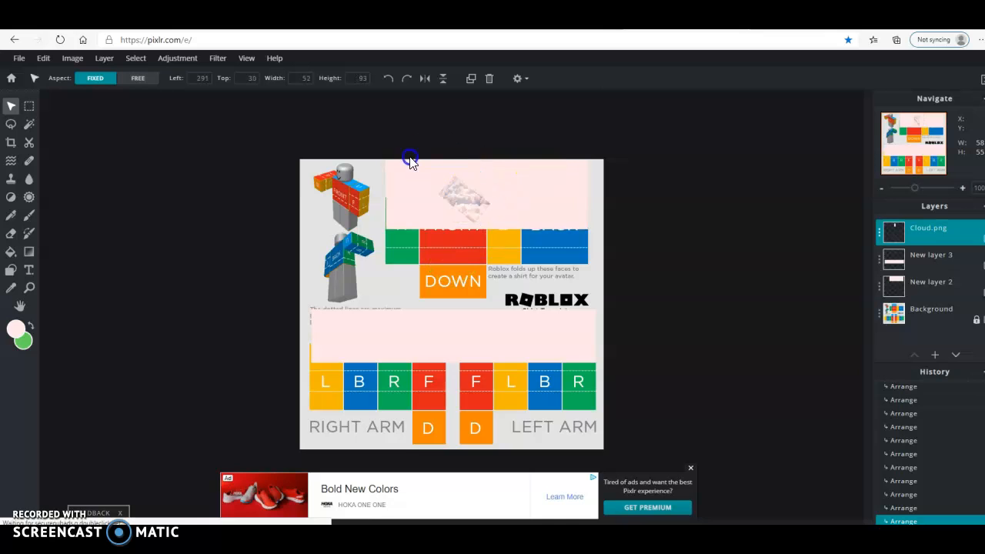
{"action": "left_click_drag", "start_coordinate": [365, 223], "coordinate": [442, 202]}
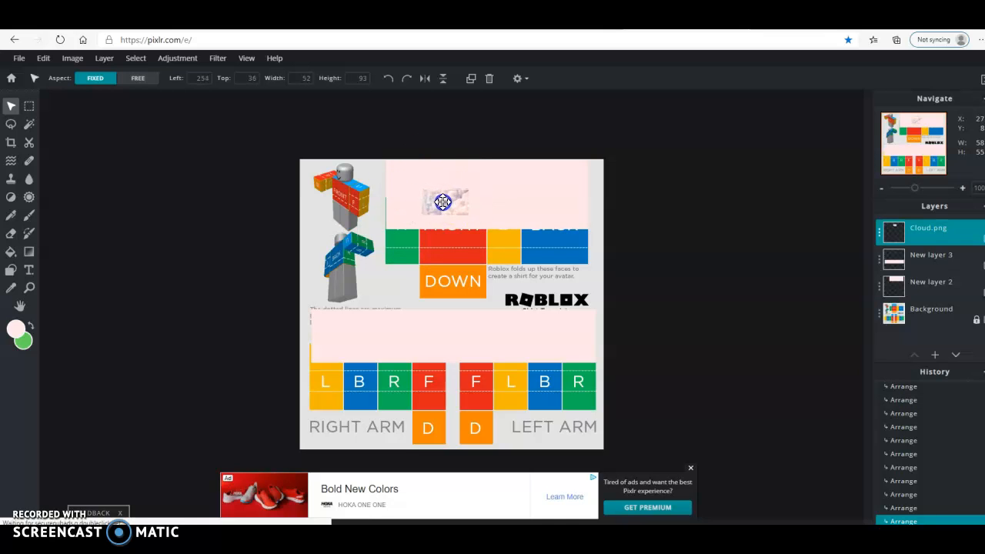
{"action": "left_click", "coordinate": [340, 228]}
Step: Set the marquee to the ellipse type and try out oval selections above the cloud image, deselecting each attempt
{"action": "left_click", "coordinate": [28, 106]}
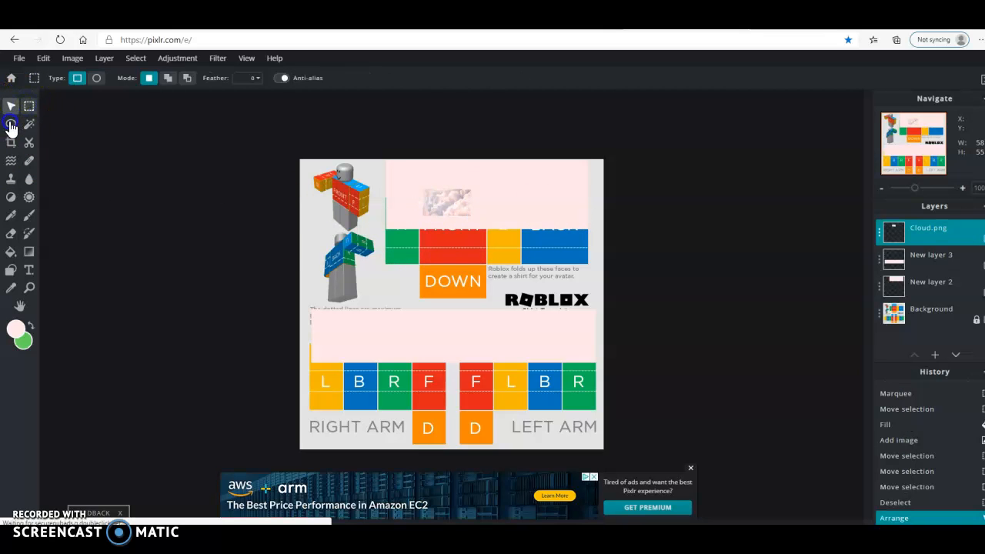
{"action": "left_click", "coordinate": [96, 78]}
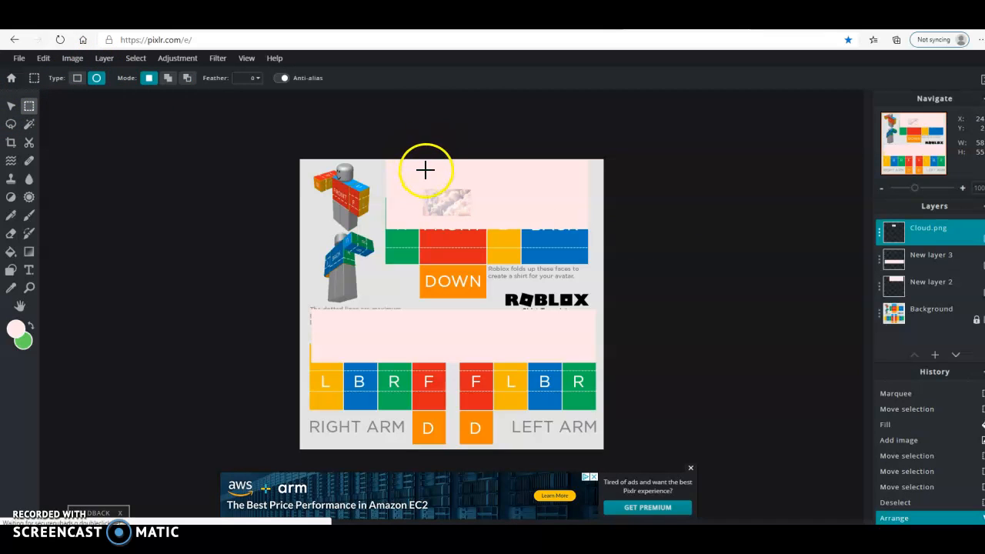
{"action": "left_click_drag", "start_coordinate": [430, 167], "coordinate": [437, 180]}
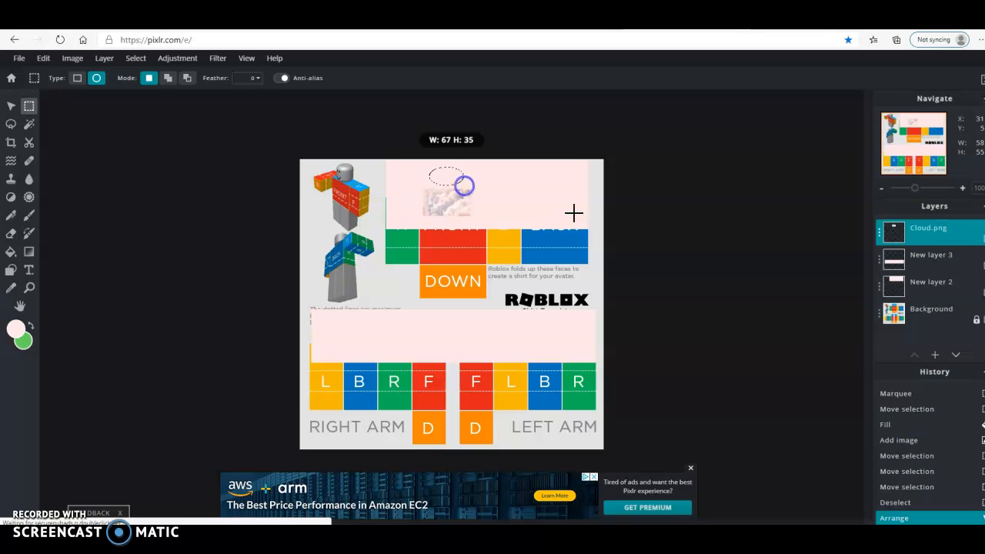
{"action": "left_click", "coordinate": [212, 247]}
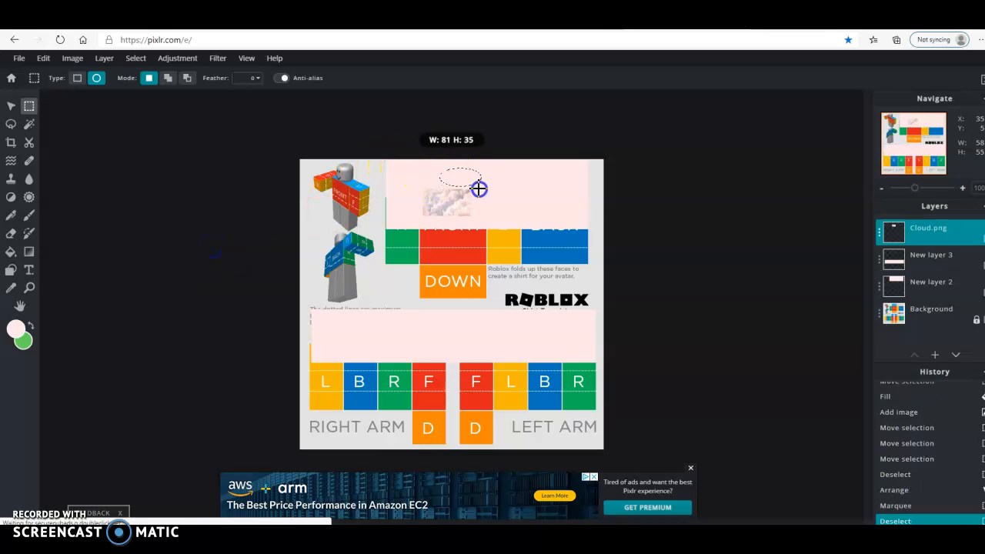
{"action": "left_click_drag", "start_coordinate": [442, 169], "coordinate": [501, 132]}
{"action": "left_click", "coordinate": [600, 127]}
{"action": "left_click", "coordinate": [451, 162]}
{"action": "left_click_drag", "start_coordinate": [451, 167], "coordinate": [431, 183]}
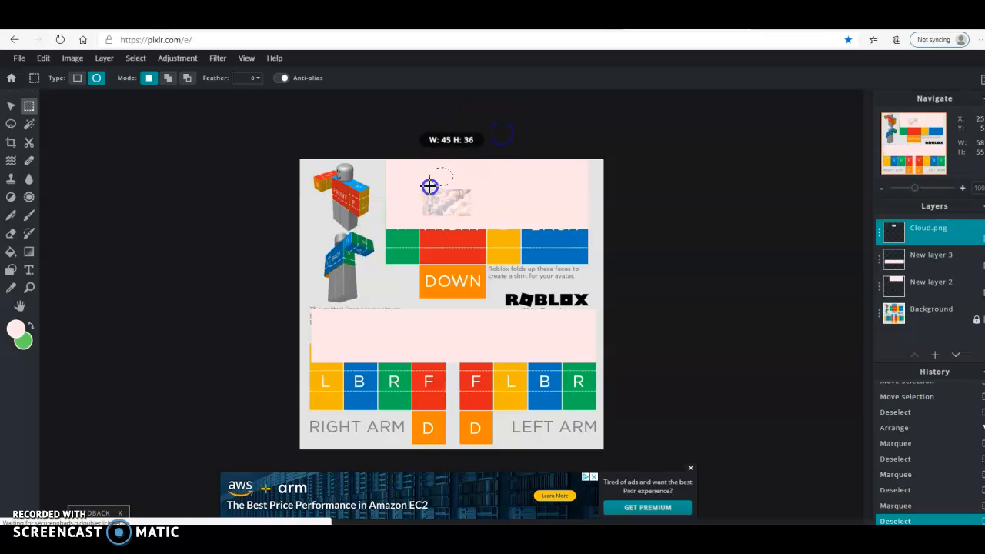
{"action": "left_click_drag", "start_coordinate": [458, 146], "coordinate": [481, 125]}
{"action": "left_click", "coordinate": [439, 213]}
{"action": "left_click", "coordinate": [461, 176]}
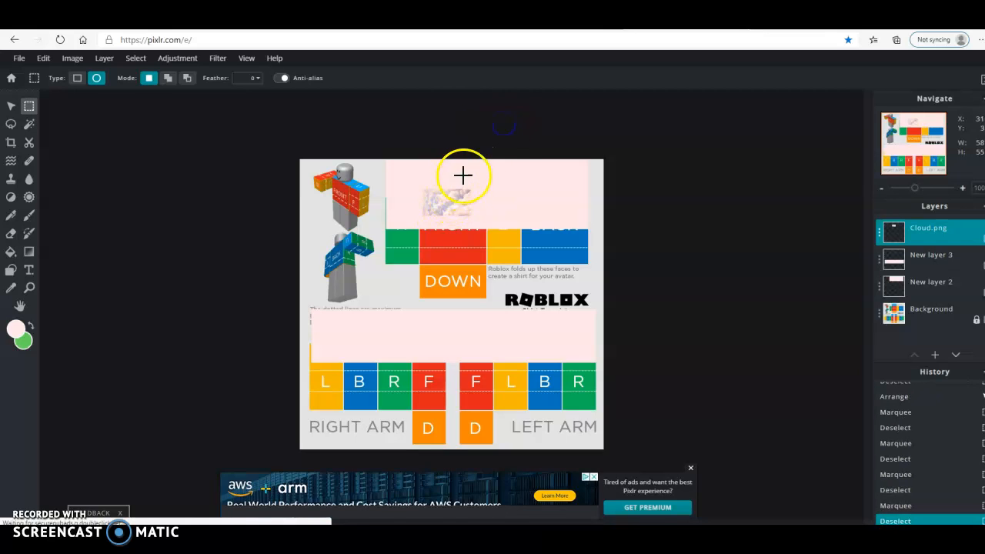
Step: Select a small oval just above the cloud image and clear that area from New layer 2
{"action": "left_click_drag", "start_coordinate": [440, 172], "coordinate": [460, 185]}
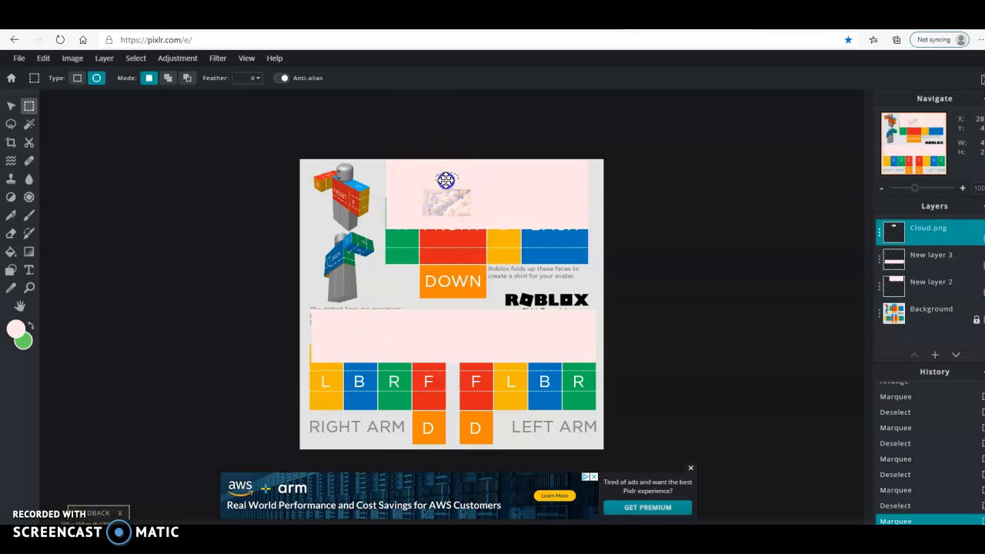
{"action": "left_click_drag", "start_coordinate": [444, 182], "coordinate": [431, 197]}
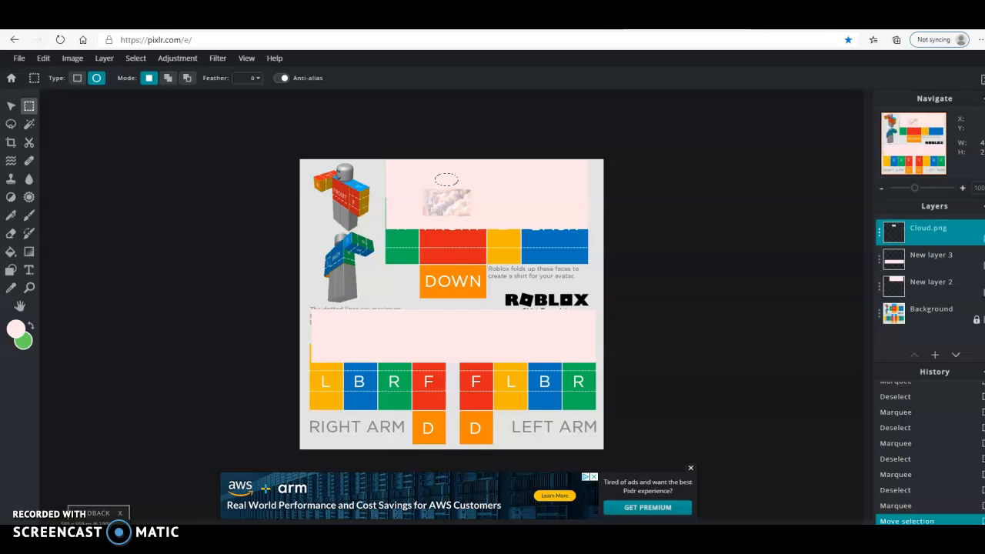
{"action": "left_click", "coordinate": [896, 285]}
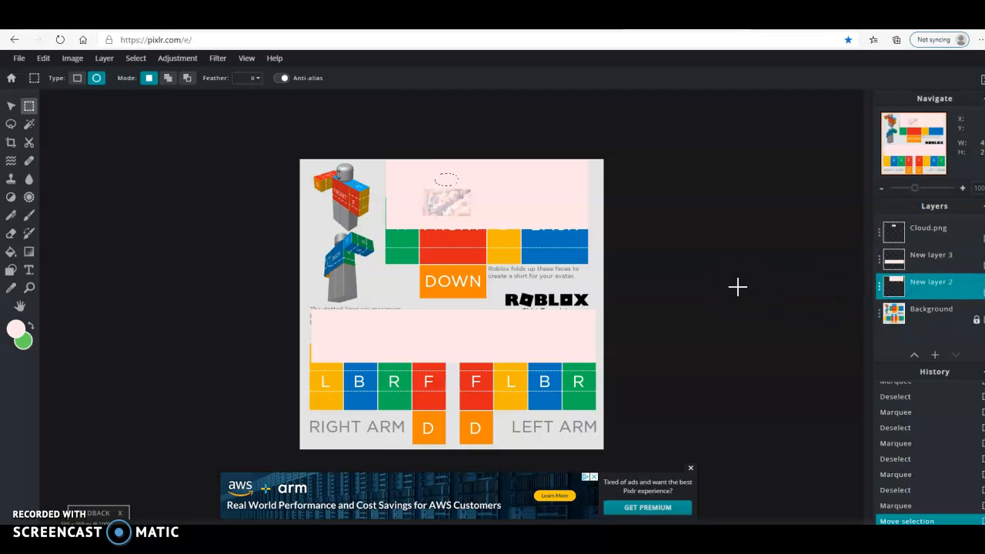
{"action": "key", "text": "Delete"}
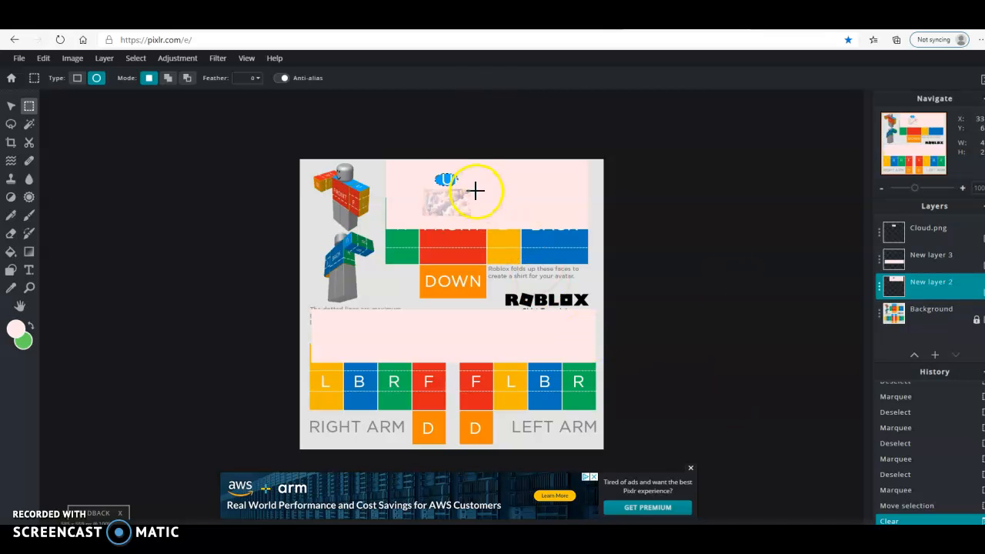
Step: Hide and show New layer 2 to check the oval neckline cutout in the pink torso fill
{"action": "left_click_drag", "start_coordinate": [850, 379], "coordinate": [444, 181]}
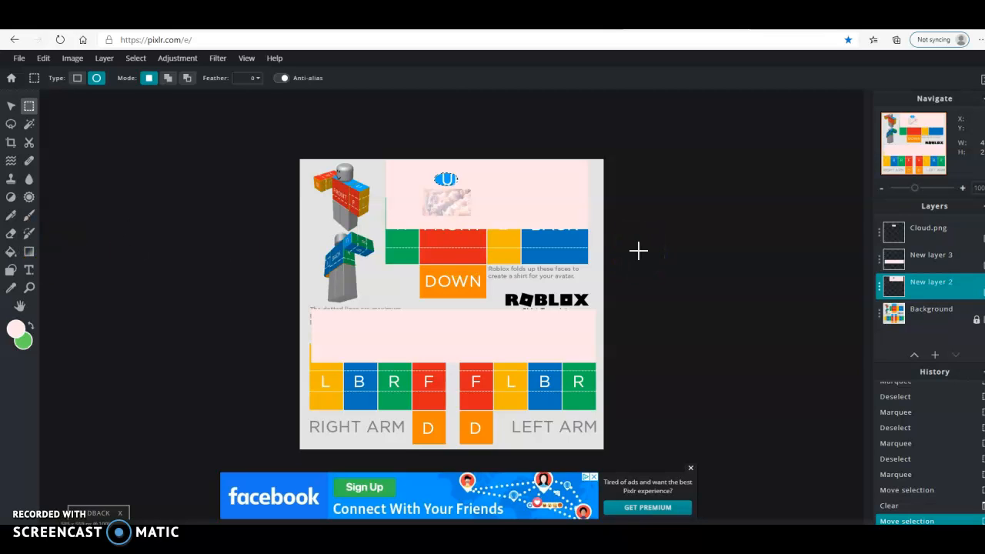
{"action": "left_click", "coordinate": [941, 232]}
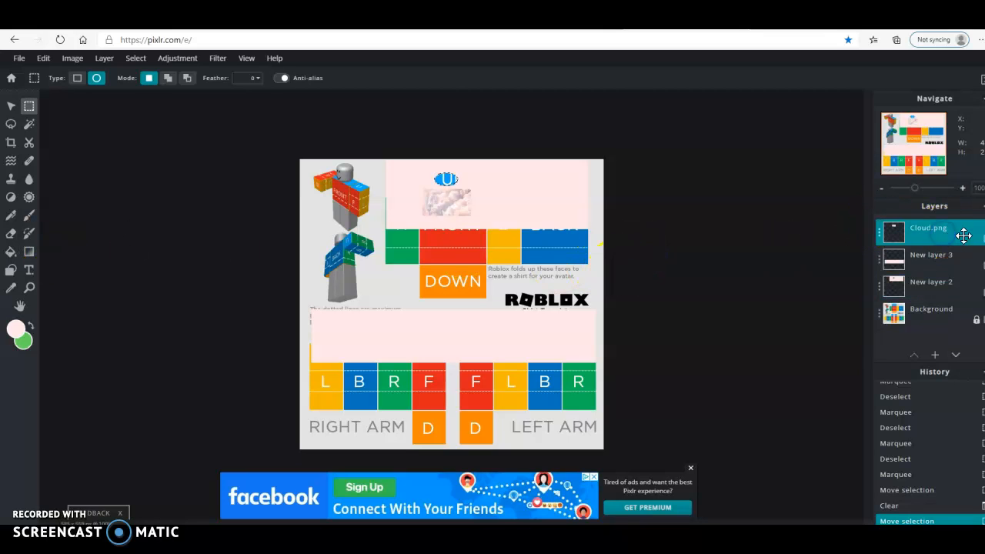
{"action": "left_click", "coordinate": [935, 283]}
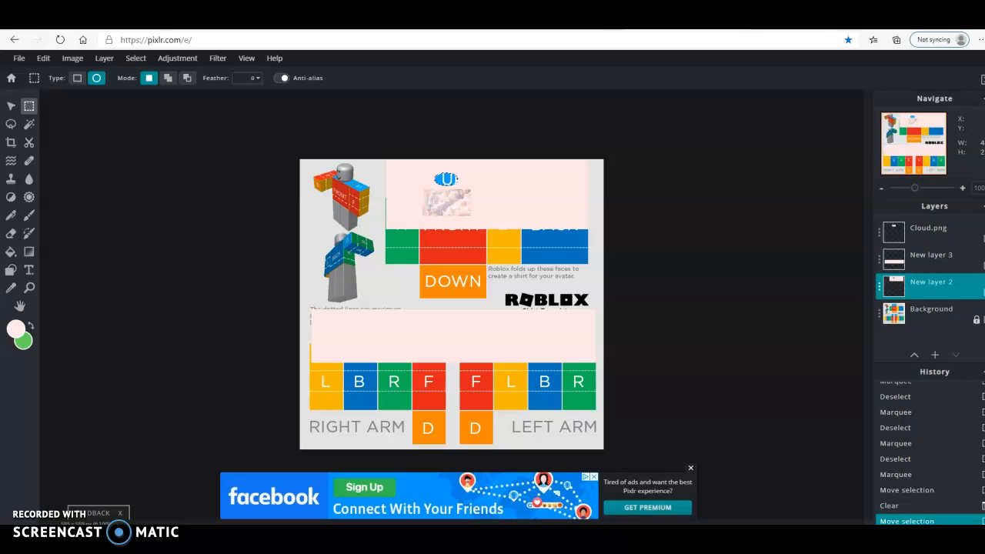
{"action": "left_click", "coordinate": [981, 281]}
{"action": "left_click", "coordinate": [980, 281]}
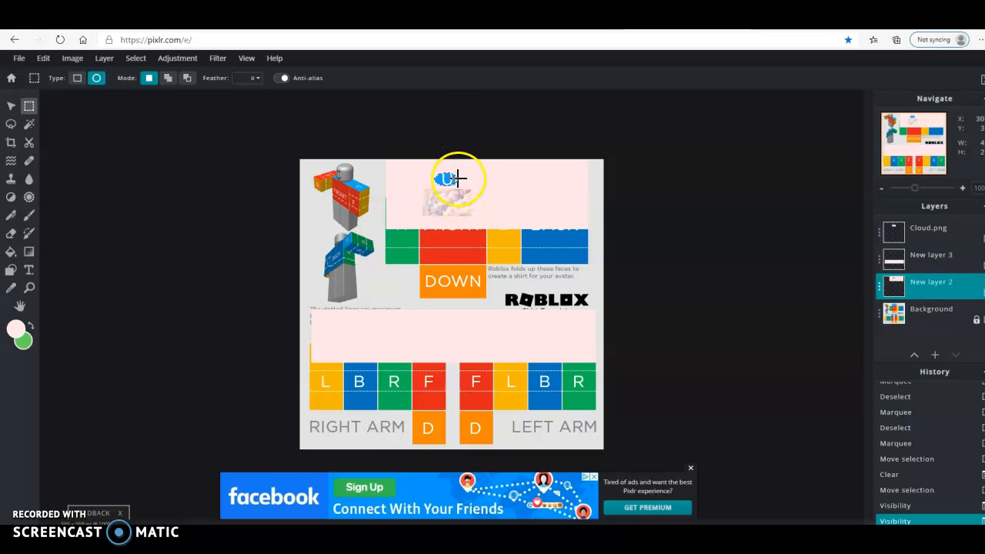
Step: Select a wider oval of about 80 by 29 around the neckline cutout and clear it from New layer 2
{"action": "left_click_drag", "start_coordinate": [424, 169], "coordinate": [465, 186]}
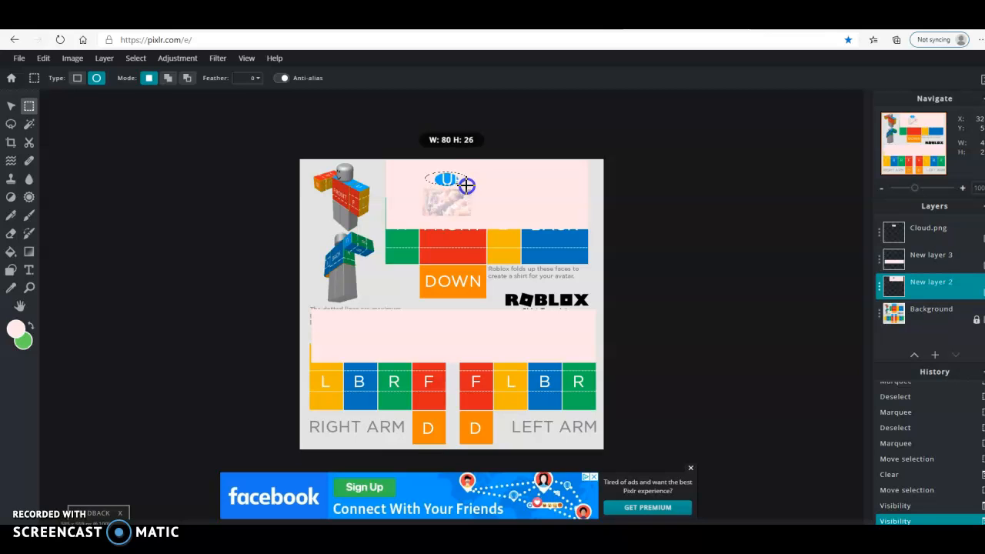
{"action": "left_click_drag", "start_coordinate": [465, 186], "coordinate": [466, 186]}
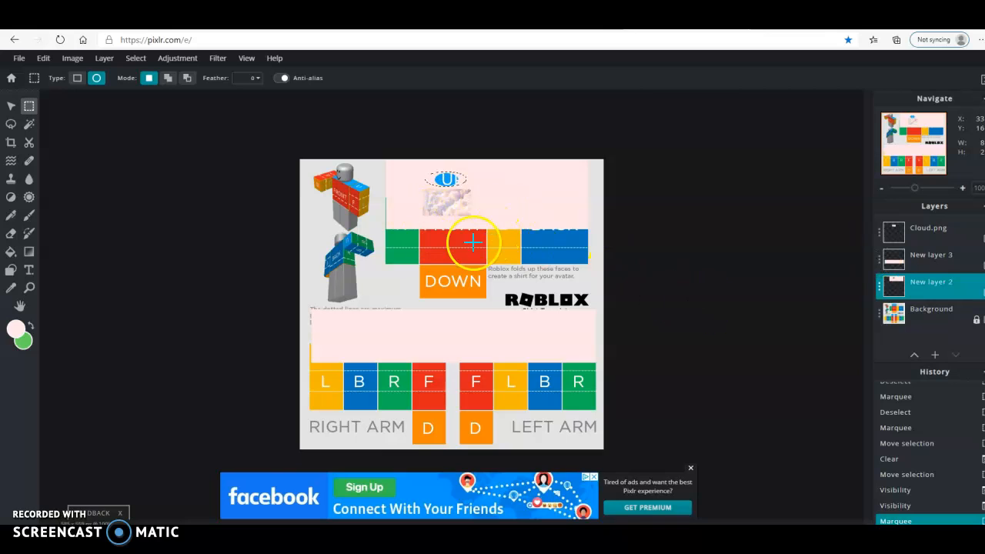
{"action": "key", "text": "Delete"}
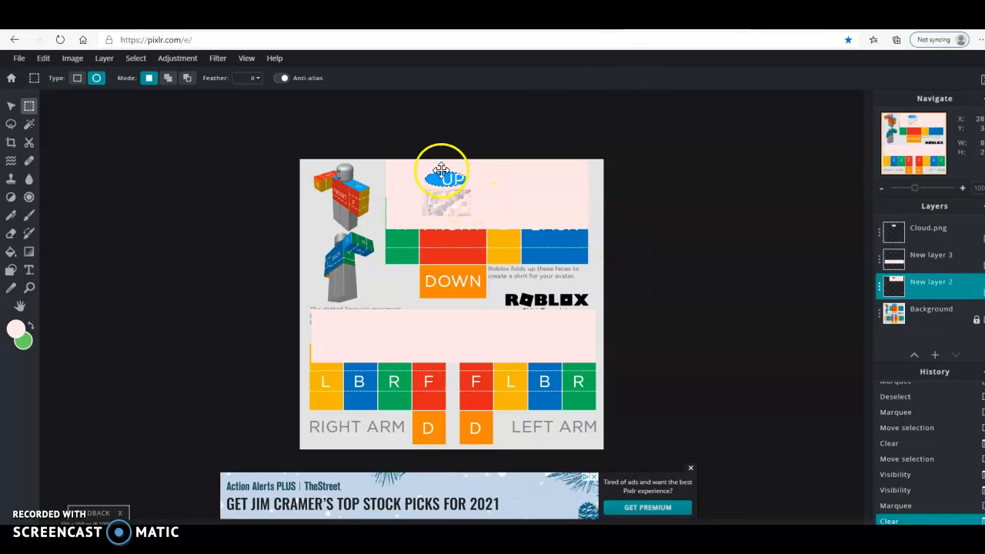
{"action": "left_click", "coordinate": [22, 59]}
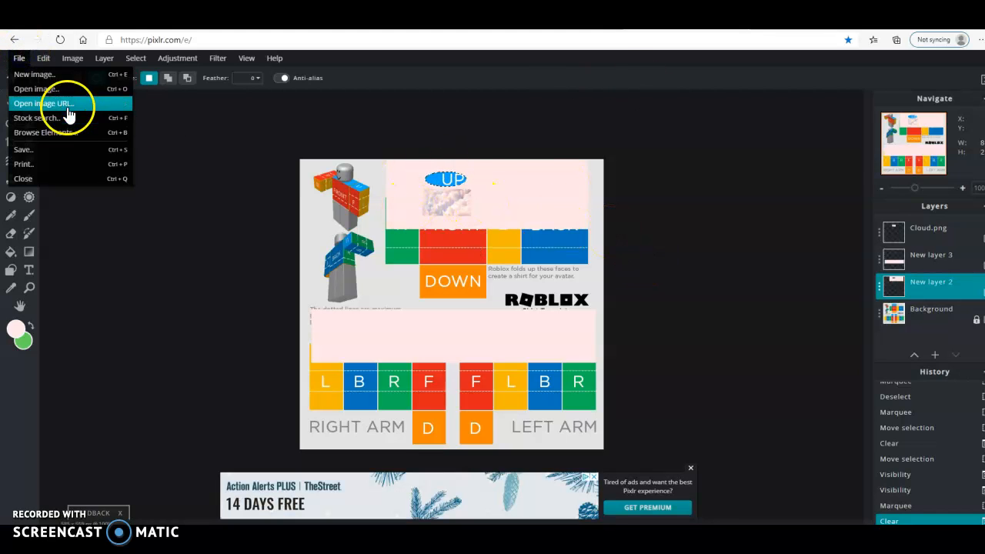
{"action": "left_click", "coordinate": [72, 149]}
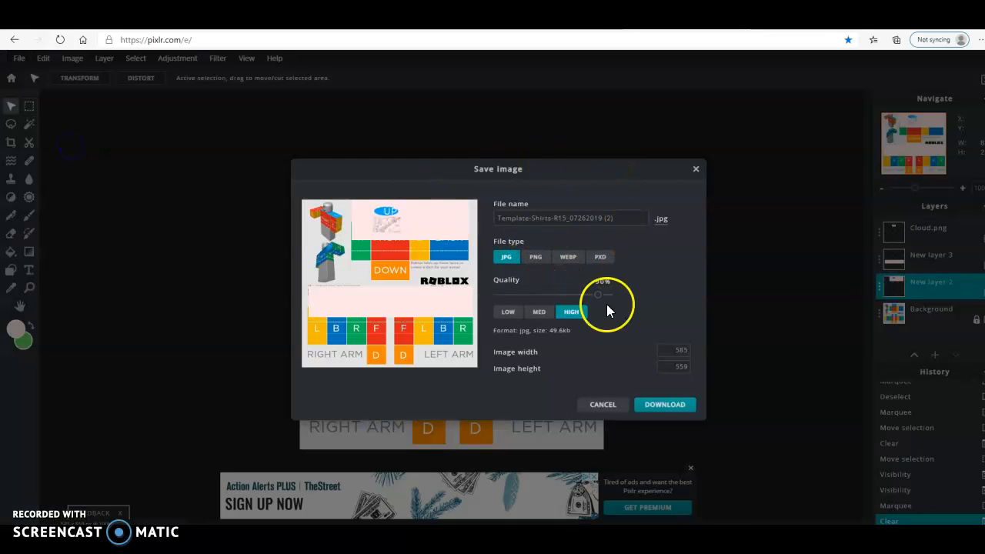
{"action": "left_click", "coordinate": [594, 403]}
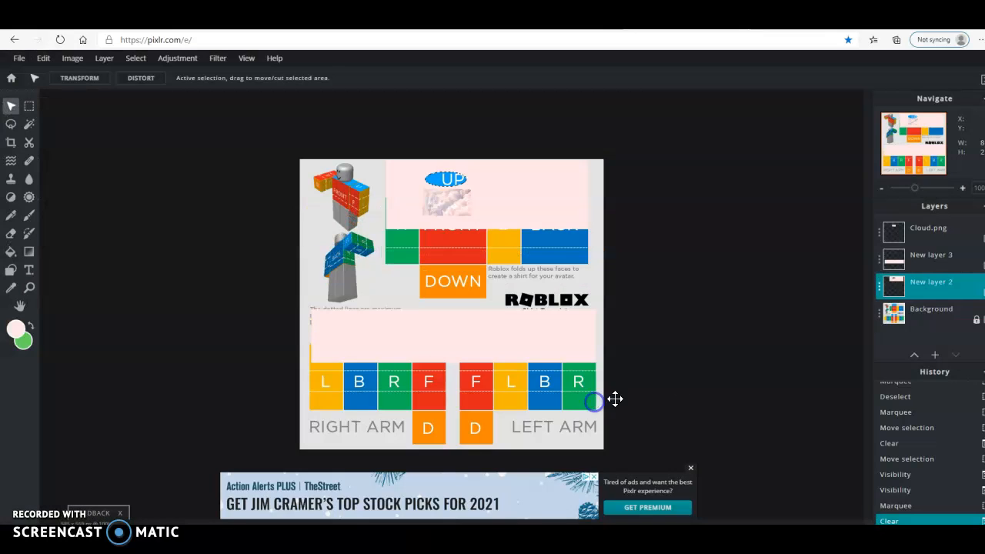
Step: Hide and show the Background template layer to check the pink fills, cloud image and neckline cutout on their own
{"action": "left_click", "coordinate": [977, 317]}
{"action": "left_click", "coordinate": [976, 317]}
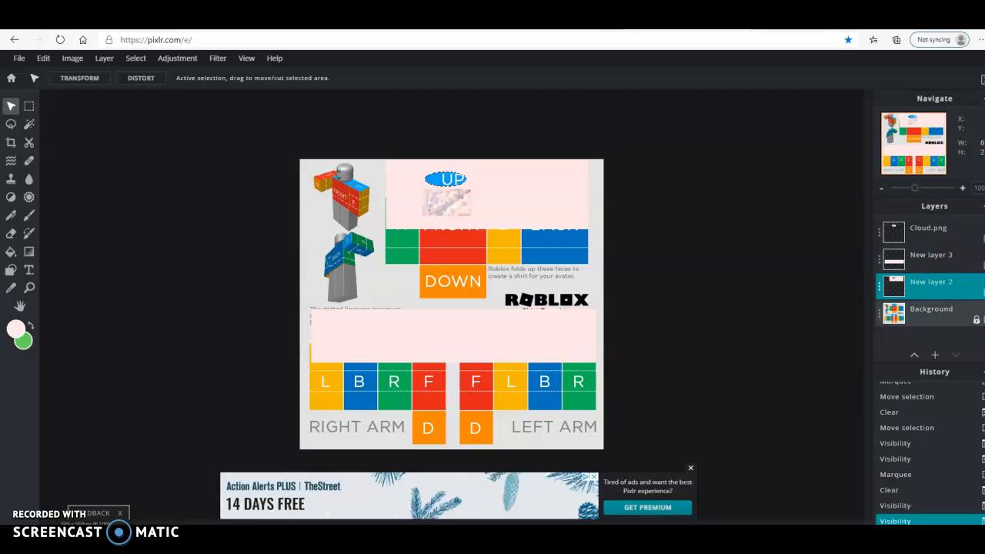
{"action": "left_click", "coordinate": [977, 317]}
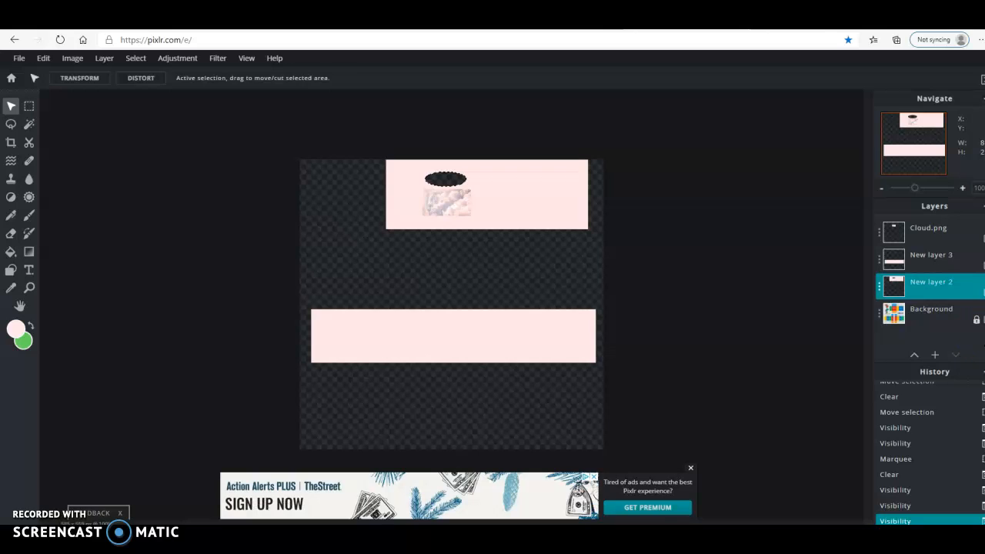
{"action": "left_click", "coordinate": [984, 319]}
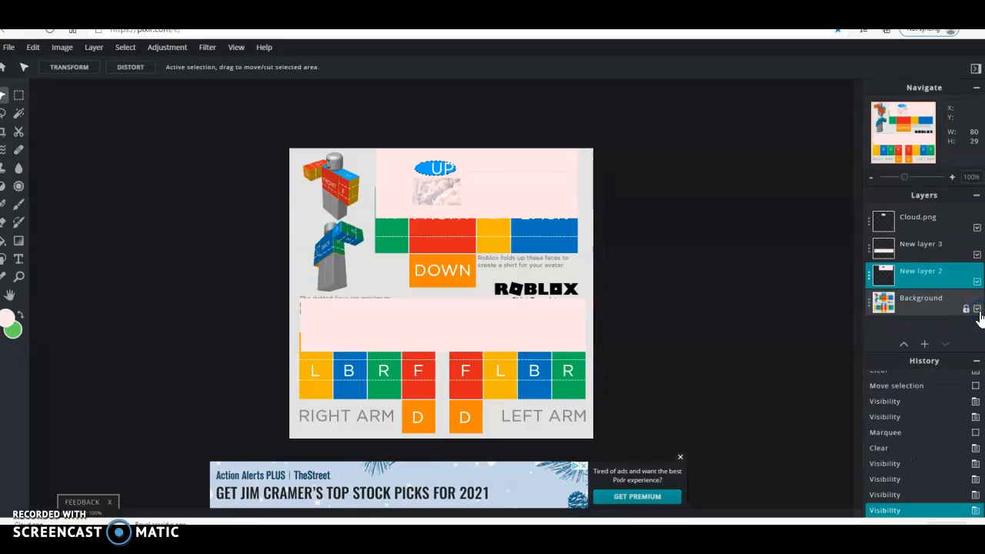
Step: Hide the Background template layer and start saving the shirt image
{"action": "left_click", "coordinate": [978, 312]}
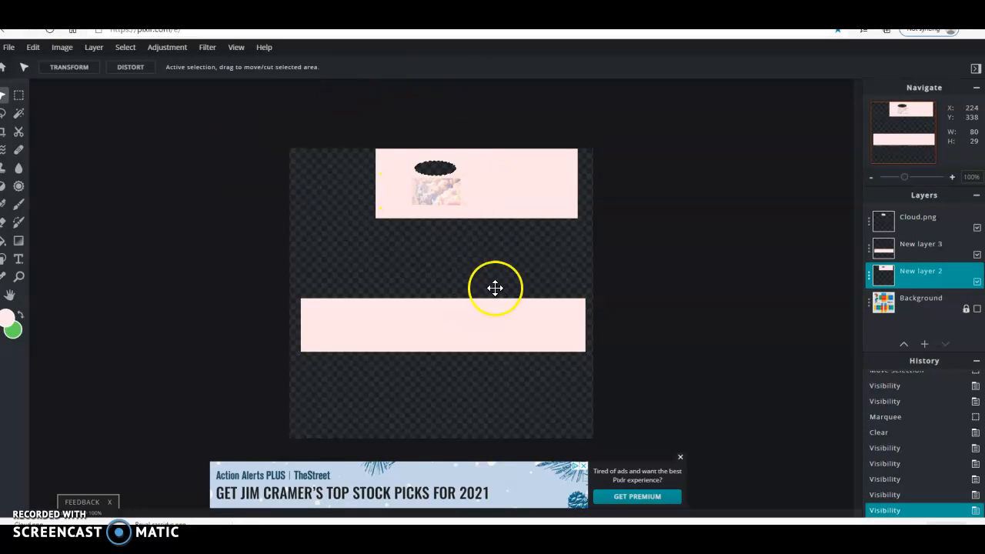
{"action": "left_click", "coordinate": [10, 47]}
{"action": "mouse_move", "coordinate": [34, 53]}
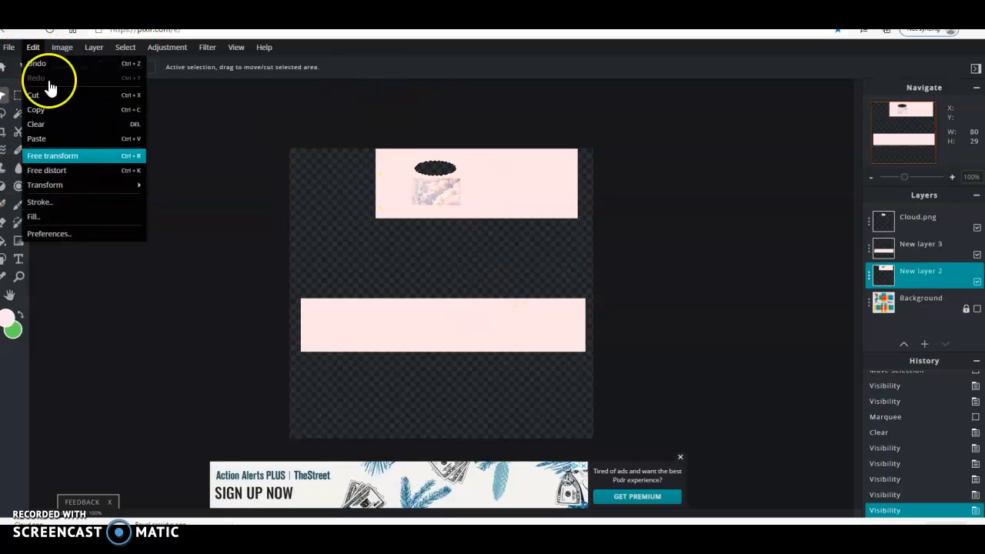
{"action": "left_click", "coordinate": [9, 47]}
{"action": "left_click", "coordinate": [9, 47]}
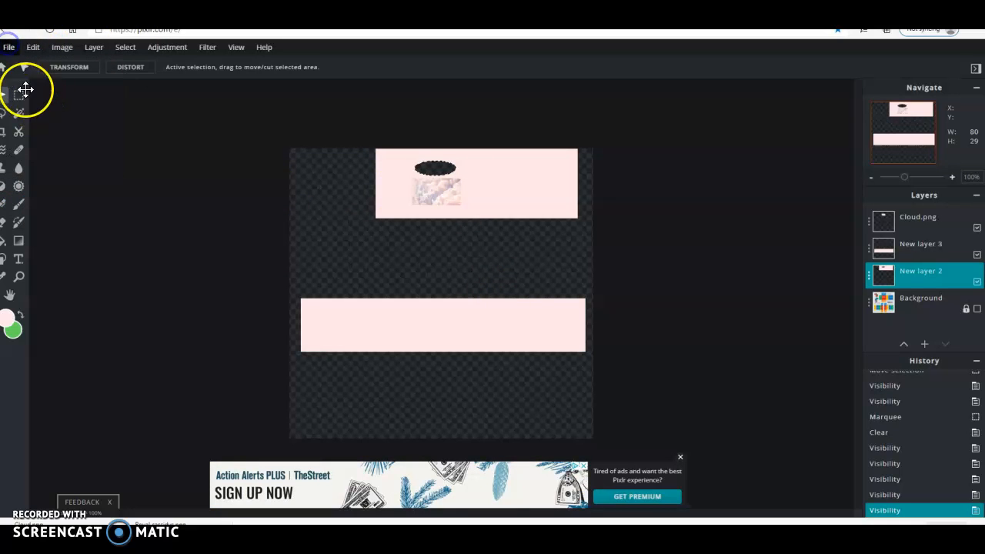
{"action": "left_click", "coordinate": [9, 47]}
{"action": "left_click", "coordinate": [31, 137]}
Step: Name the image file "2.2 cloudy", download it as a PNG and close the save dialog
{"action": "left_click", "coordinate": [527, 219]}
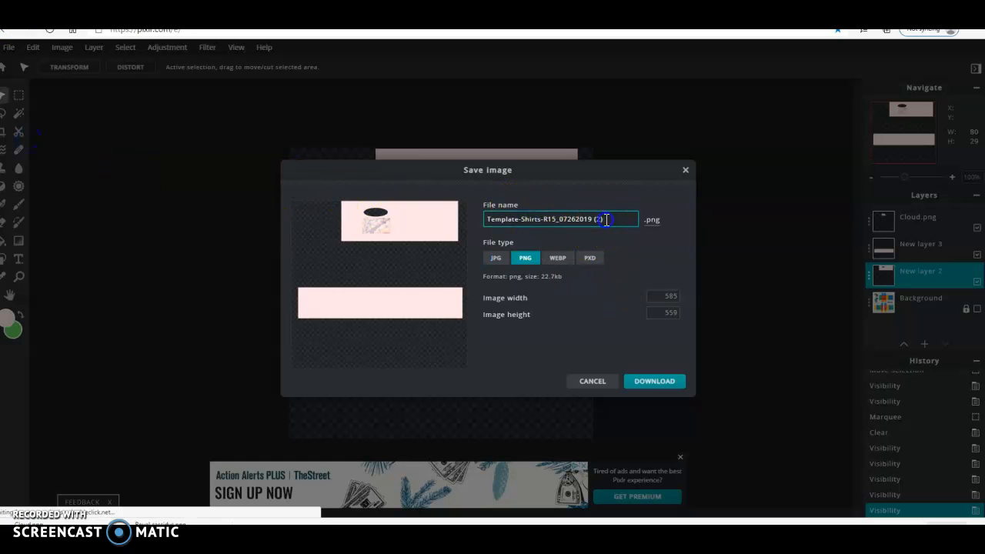
{"action": "left_click_drag", "start_coordinate": [606, 220], "coordinate": [470, 222]}
{"action": "key", "text": "BackSpace"}
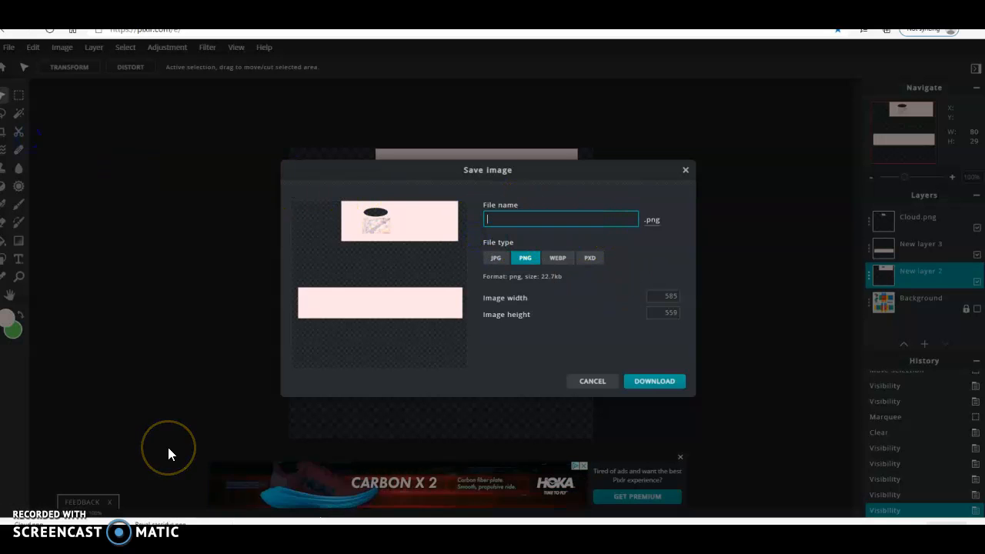
{"action": "type", "text": "2."}
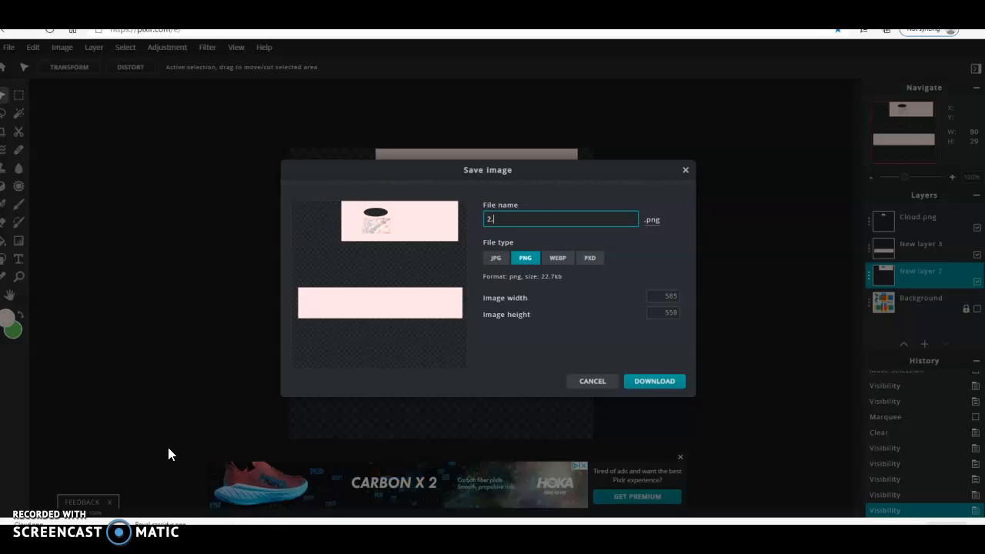
{"action": "type", "text": "3"}
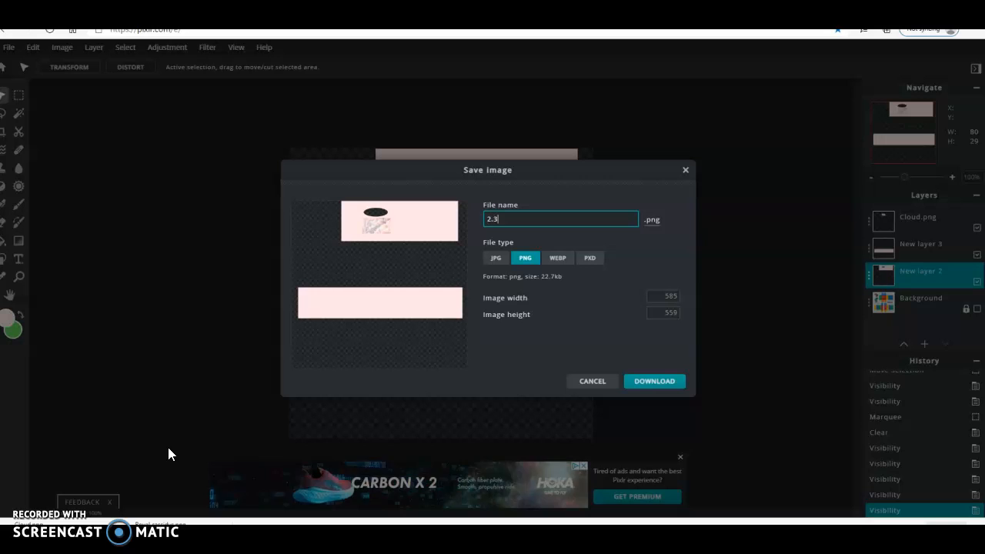
{"action": "key", "text": "BackSpace"}
{"action": "type", "text": "2 "}
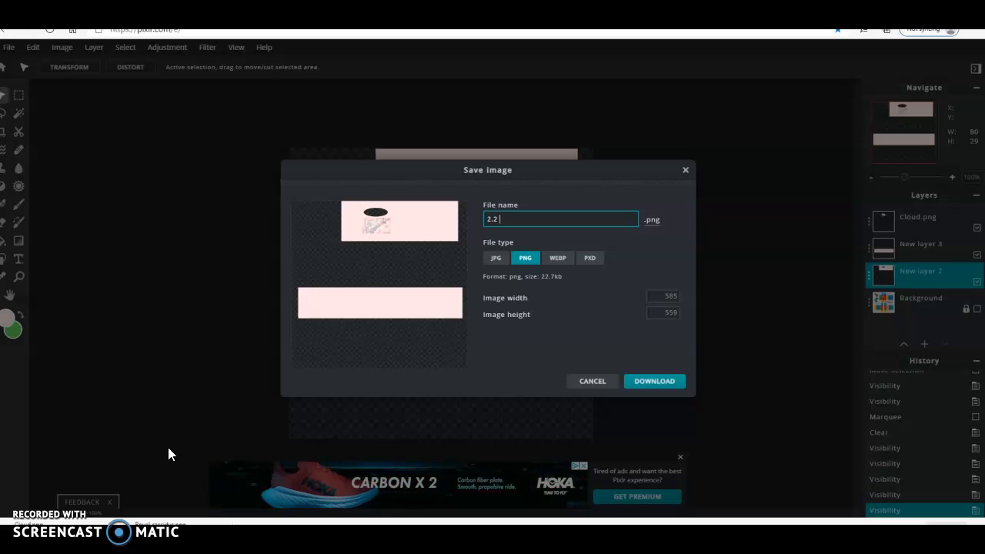
{"action": "type", "text": "clo"}
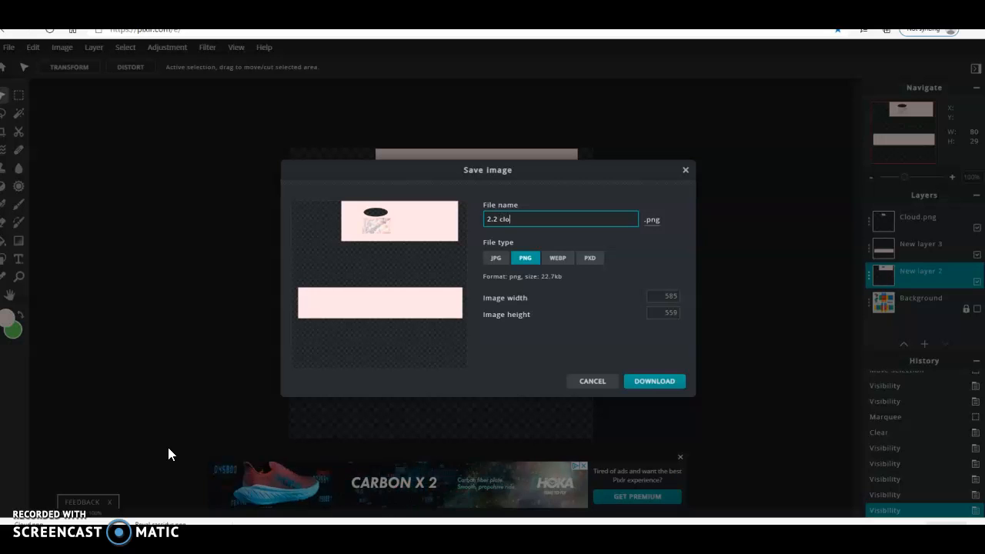
{"action": "type", "text": "udy"}
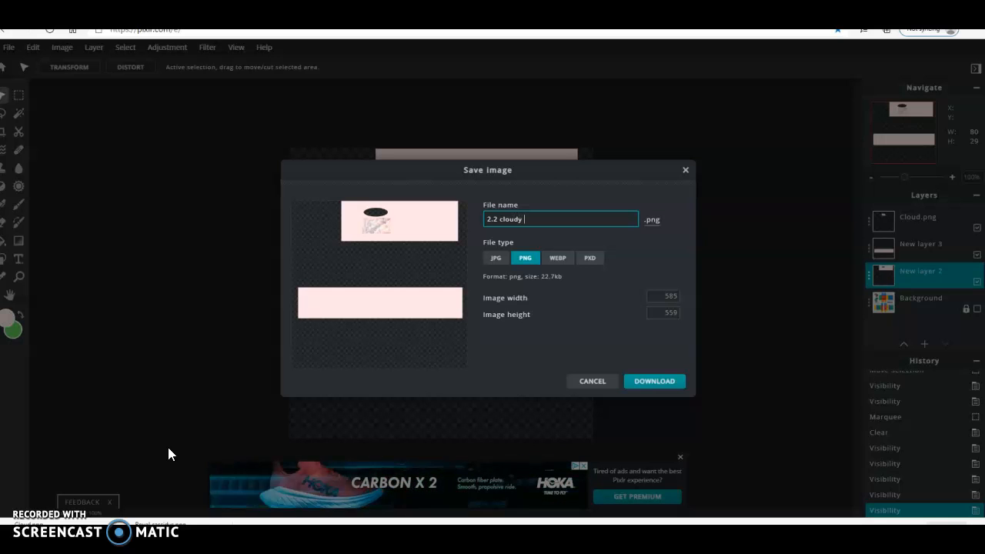
{"action": "left_click", "coordinate": [651, 382]}
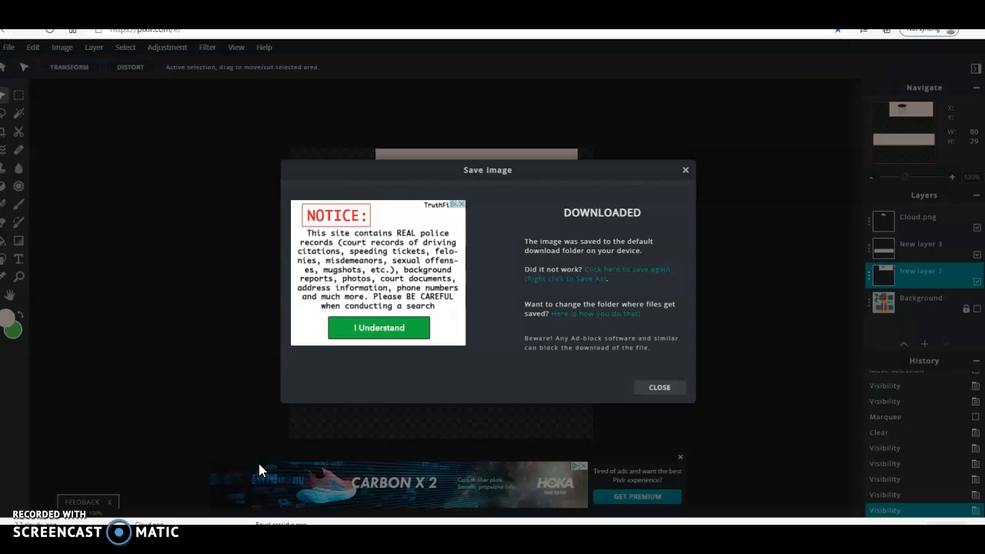
{"action": "left_click", "coordinate": [460, 204]}
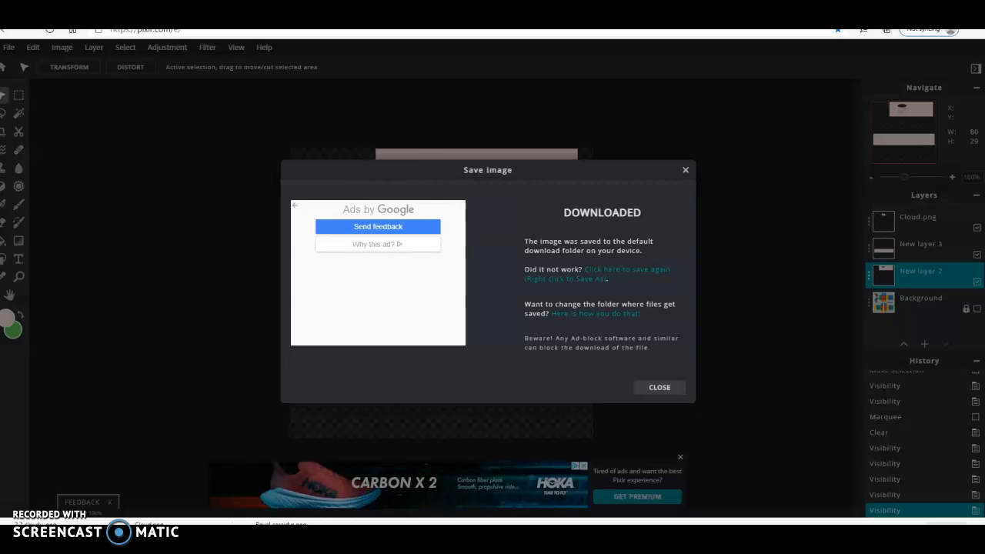
{"action": "key", "text": "Escape"}
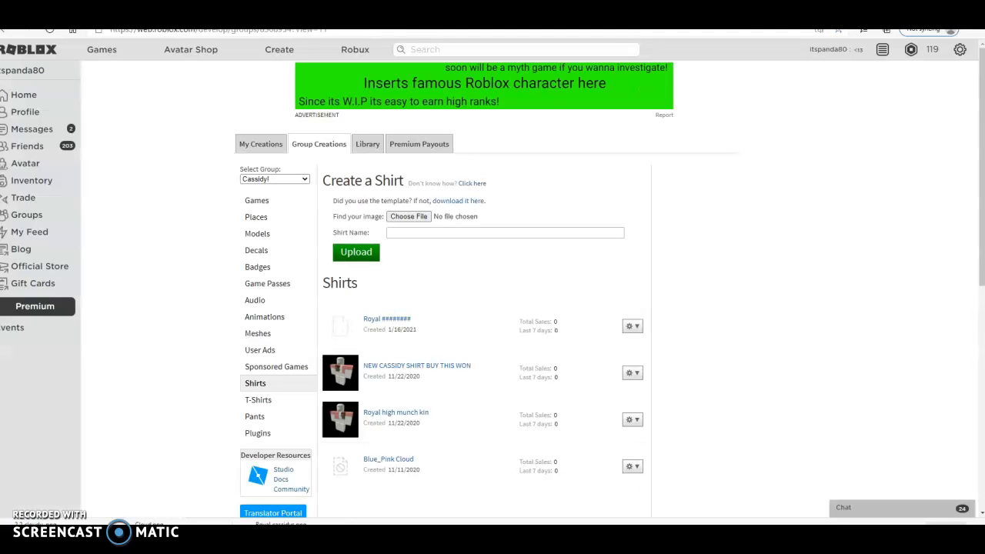
Step: On the Roblox group creations page, choose the 2.2 cloudy PNG from Downloads and upload it as a group shirt
{"action": "left_click", "coordinate": [412, 216]}
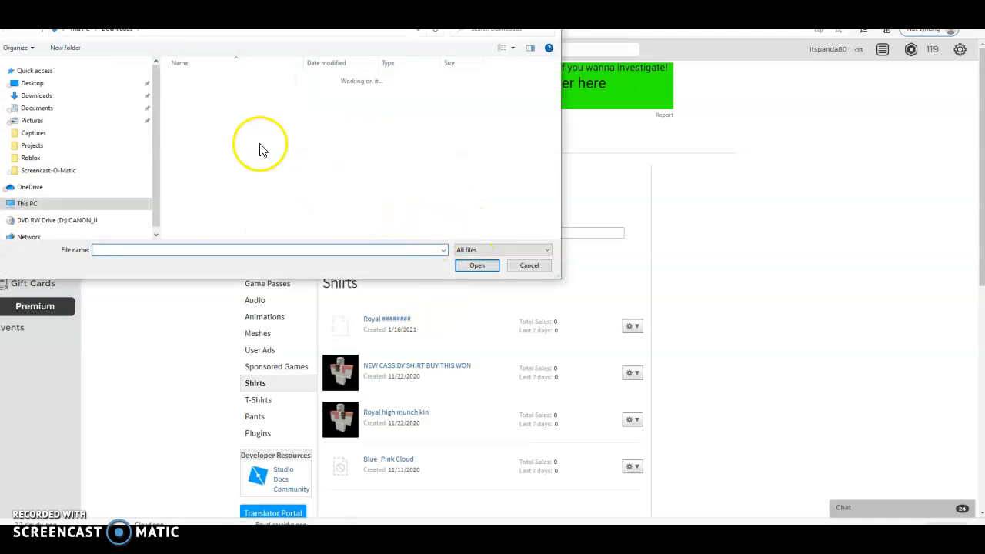
{"action": "left_click", "coordinate": [315, 93]}
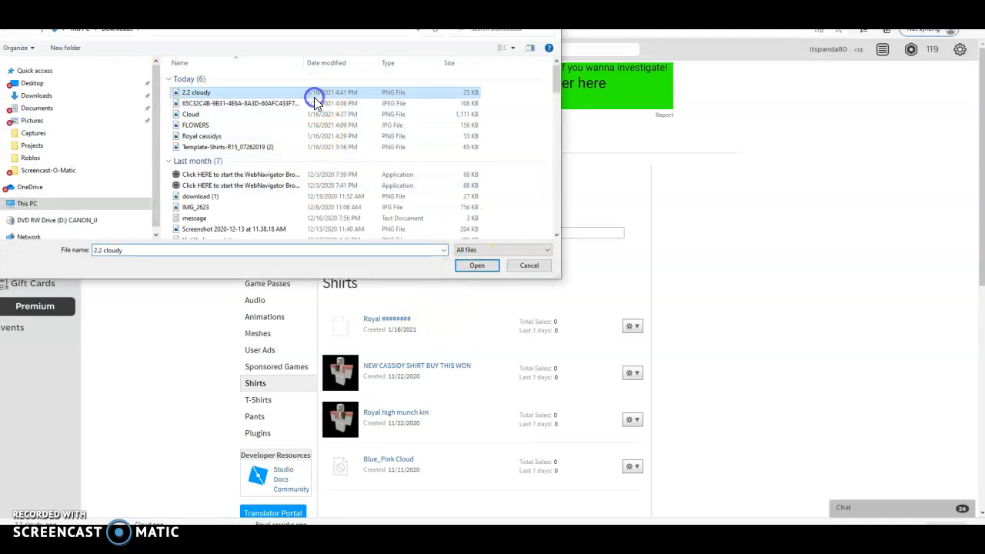
{"action": "left_click", "coordinate": [477, 265]}
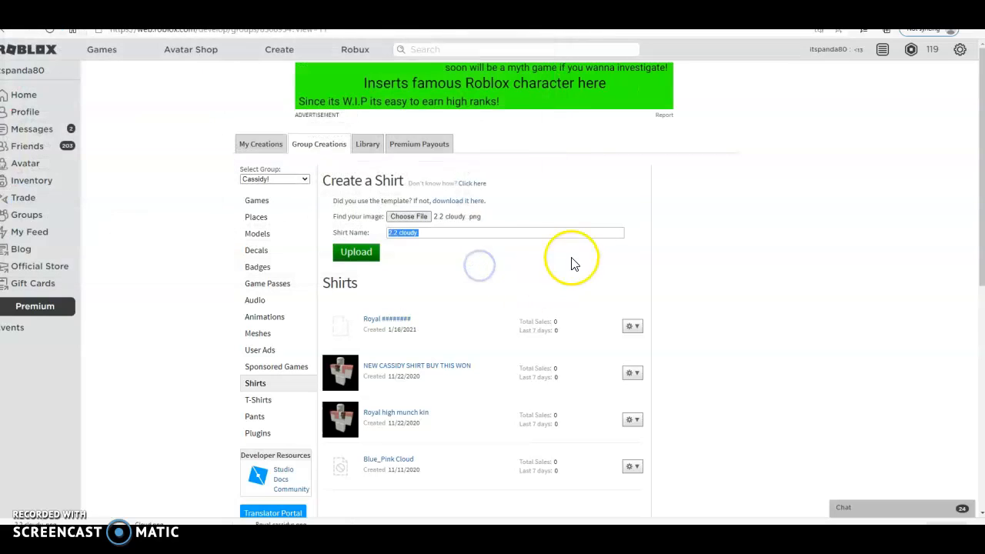
{"action": "left_click", "coordinate": [369, 254]}
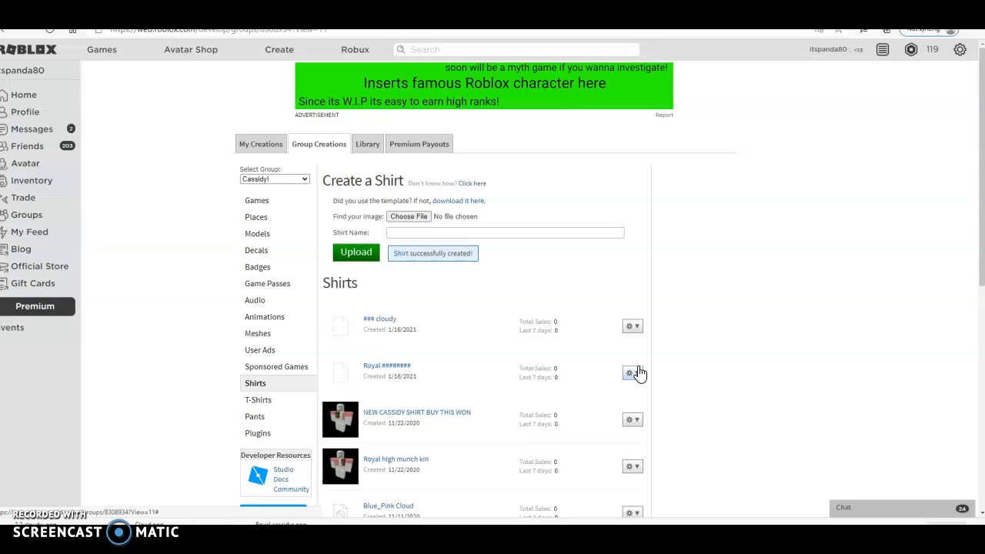
Step: Open the sales configuration of the newly uploaded cloudy shirt and put the item up for sale
{"action": "left_click", "coordinate": [631, 326]}
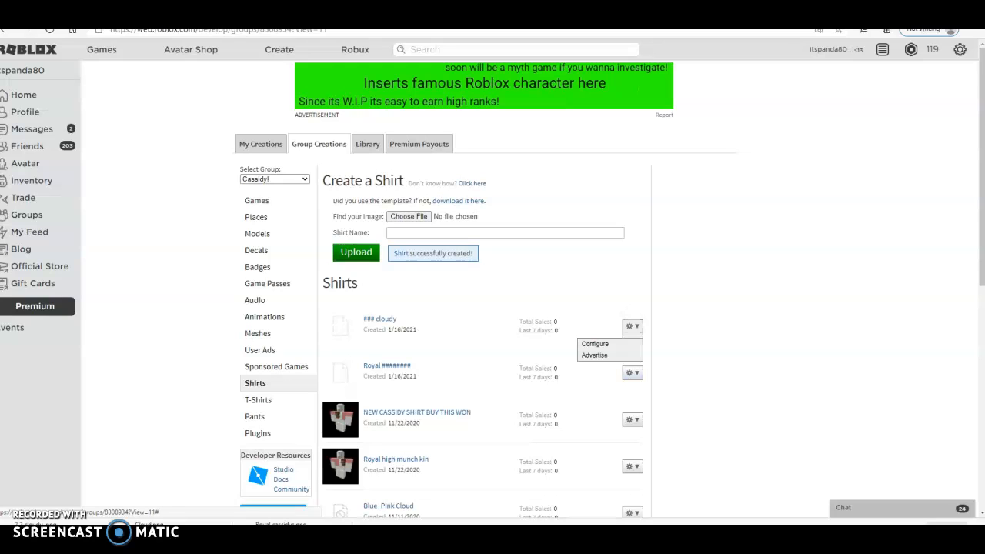
{"action": "left_click", "coordinate": [594, 344]}
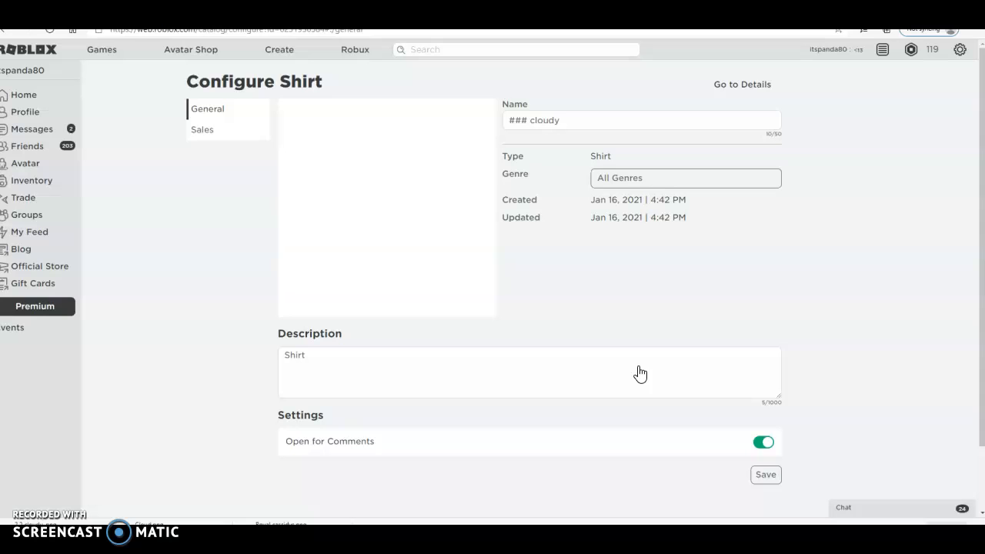
{"action": "left_click", "coordinate": [212, 130]}
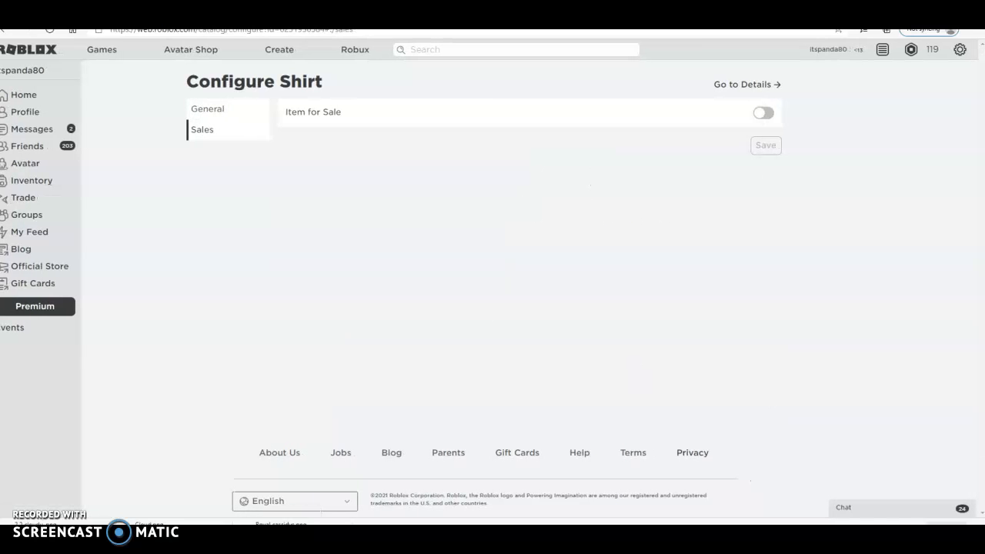
{"action": "left_click", "coordinate": [762, 113]}
Step: Try out different sale prices for the shirt, such as 10, 4, 9 and 12 Robux
{"action": "left_click", "coordinate": [412, 149]}
{"action": "key", "text": "BackSpace"}
{"action": "type", "text": "10"}
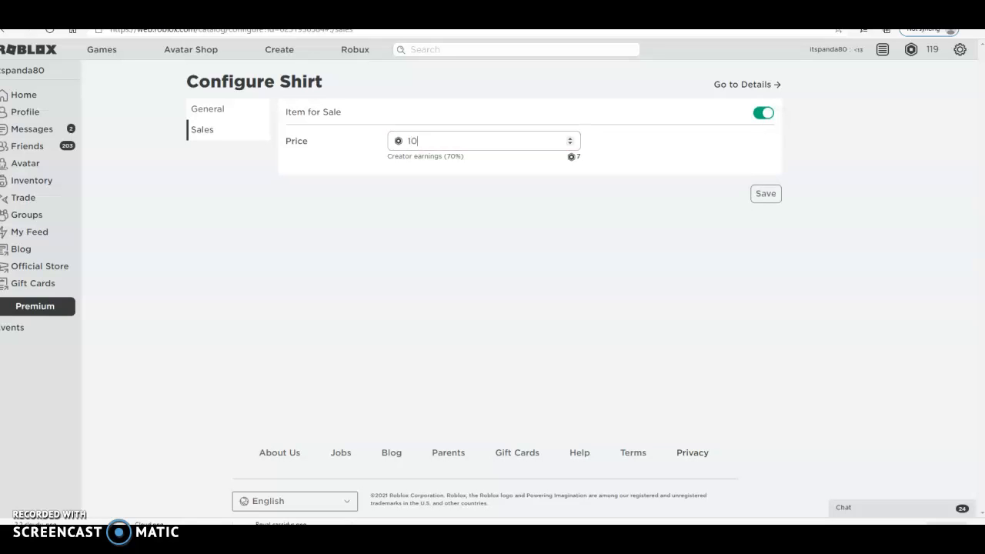
{"action": "key", "text": "BackSpace"}
{"action": "key", "text": "BackSpace"}
{"action": "type", "text": "2"}
{"action": "key", "text": "BackSpace"}
{"action": "type", "text": "3"}
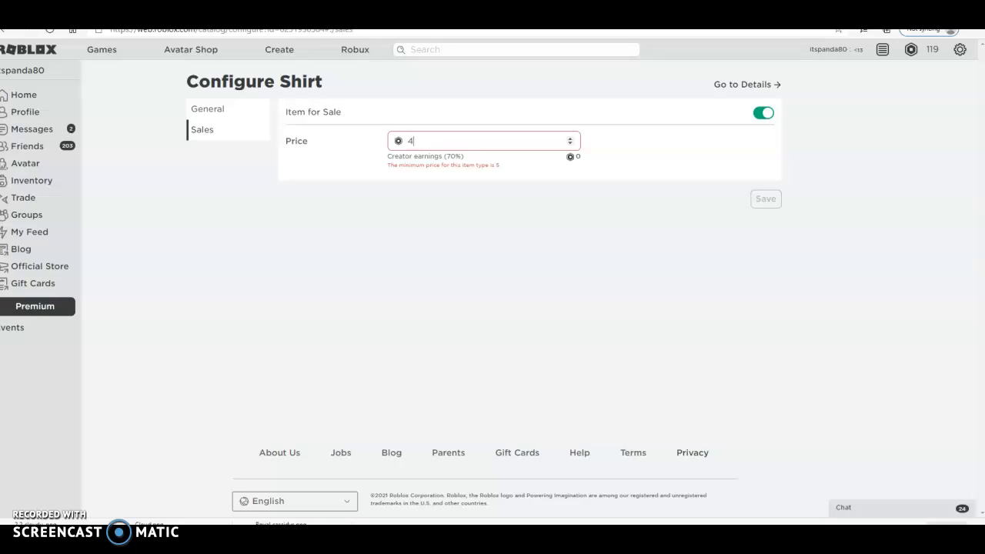
{"action": "key", "text": "BackSpace"}
{"action": "type", "text": "5"}
{"action": "key", "text": "BackSpace"}
{"action": "type", "text": "5"}
{"action": "key", "text": "BackSpace"}
{"action": "type", "text": "6"}
{"action": "key", "text": "BackSpace"}
{"action": "type", "text": "6"}
{"action": "key", "text": "BackSpace"}
{"action": "type", "text": "7"}
{"action": "key", "text": "BackSpace"}
{"action": "type", "text": "8"}
{"action": "key", "text": "BackSpace"}
{"action": "type", "text": "9"}
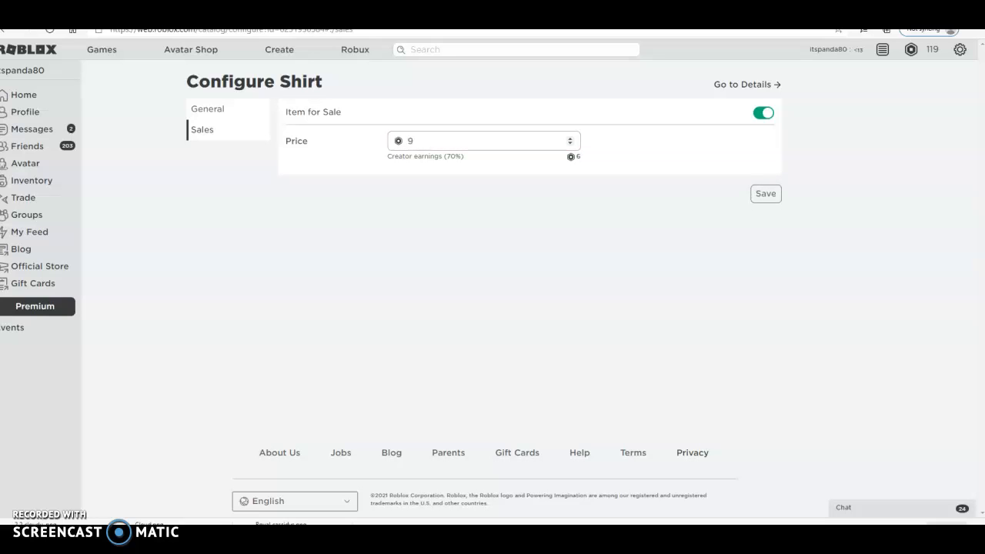
{"action": "key", "text": "BackSpace"}
{"action": "type", "text": "88"}
{"action": "key", "text": "BackSpace"}
{"action": "key", "text": "BackSpace"}
{"action": "type", "text": "9"}
{"action": "key", "text": "BackSpace"}
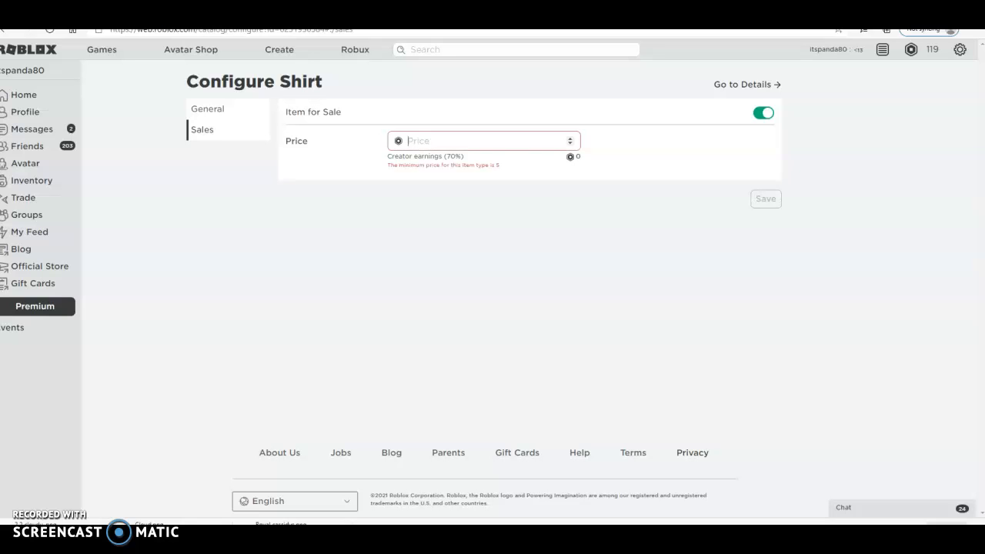
{"action": "type", "text": "9"}
{"action": "key", "text": "BackSpace"}
{"action": "type", "text": "013"}
{"action": "key", "text": "BackSpace"}
{"action": "type", "text": "25"}
{"action": "key", "text": "BackSpace"}
{"action": "key", "text": "BackSpace"}
{"action": "type", "text": "12"}
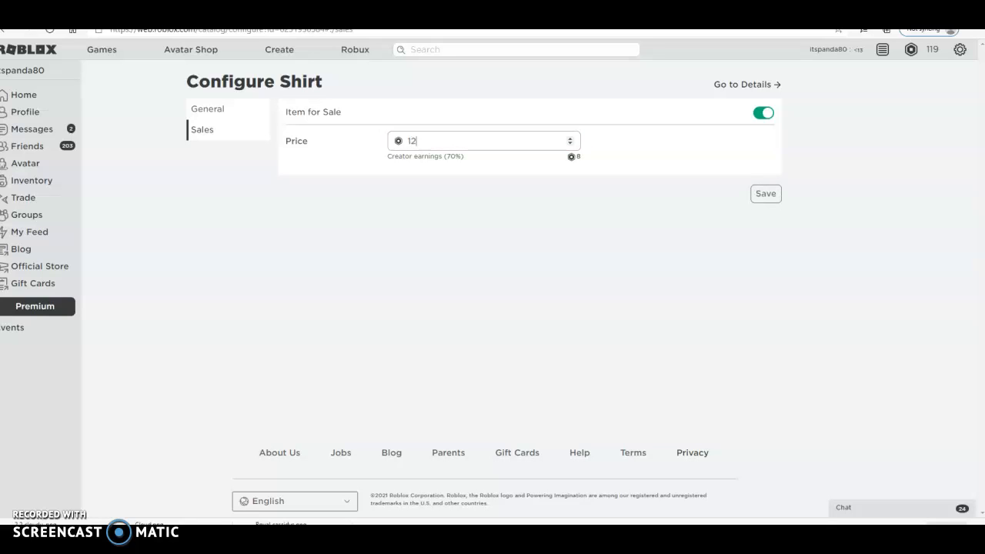
{"action": "key", "text": "BackSpace"}
{"action": "type", "text": "2"}
{"action": "key", "text": "BackSpace"}
{"action": "key", "text": "BackSpace"}
{"action": "type", "text": "11"}
{"action": "key", "text": "BackSpace"}
{"action": "key", "text": "BackSpace"}
{"action": "type", "text": "1"}
{"action": "key", "text": "BackSpace"}
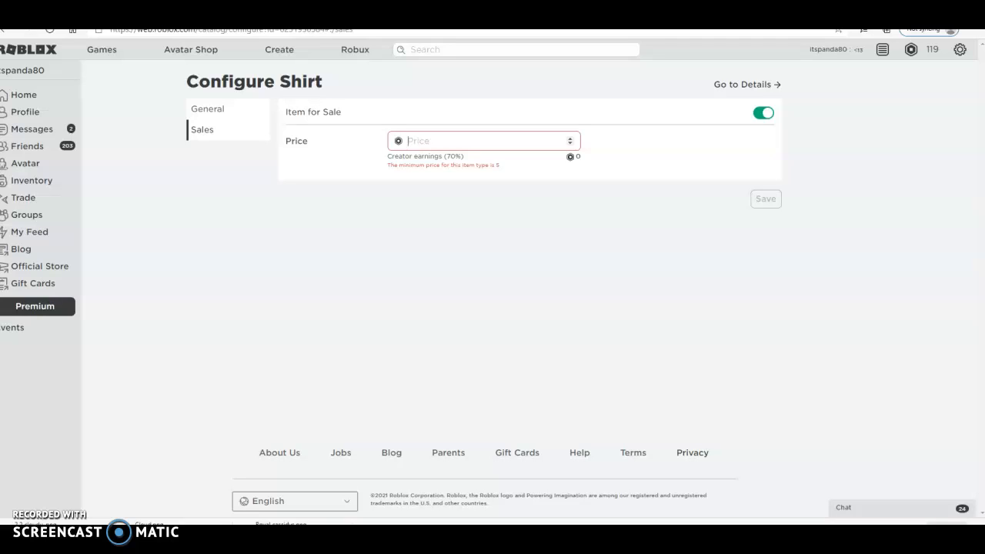
Step: Set the shirt's sale price to 7 Robux and save the sales settings
{"action": "type", "text": "7"}
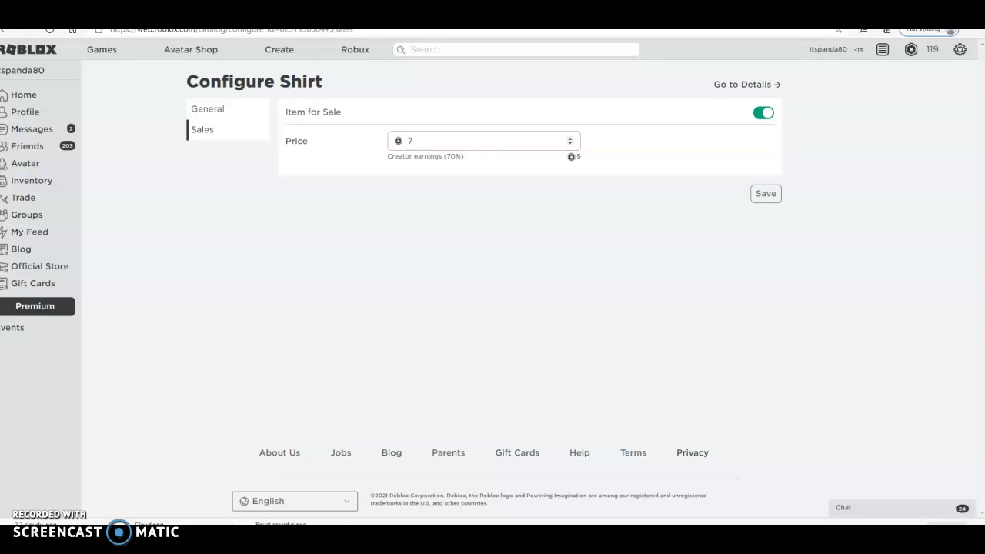
{"action": "left_click", "coordinate": [764, 193]}
Step: Go to the cloudy shirt's details page and mark the item as a favorite
{"action": "left_click", "coordinate": [746, 84]}
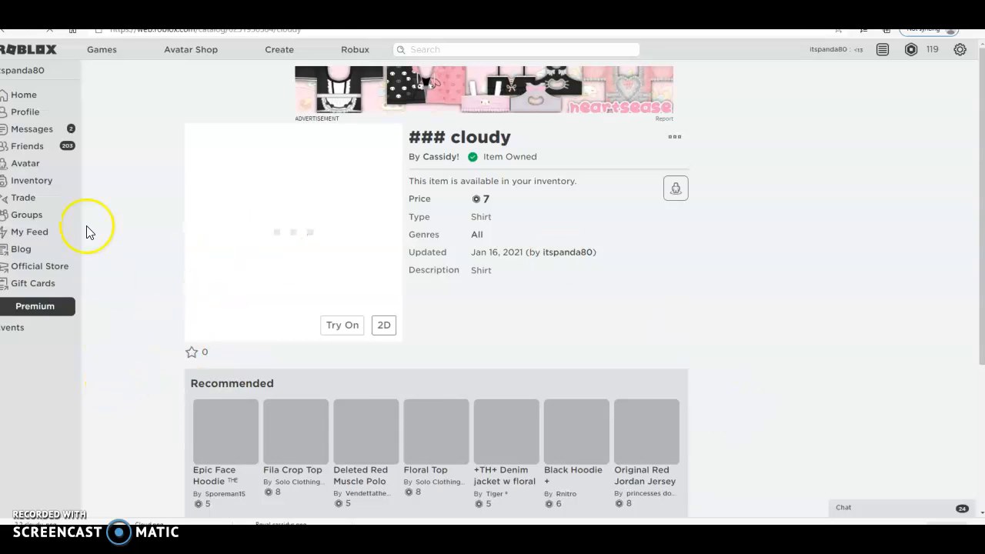
{"action": "left_click", "coordinate": [194, 353]}
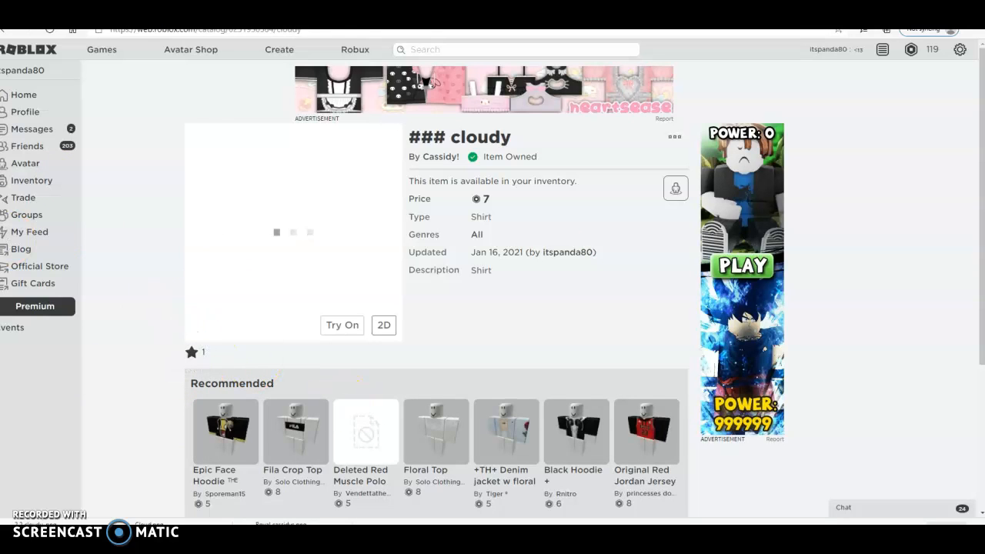
{"action": "scroll", "coordinate": [354, 312], "scroll_direction": "down", "scroll_amount": 3}
{"action": "scroll", "coordinate": [363, 315], "scroll_direction": "up", "scroll_amount": 3}
Step: Go to the group that created the shirt and view its store
{"action": "left_click", "coordinate": [443, 157]}
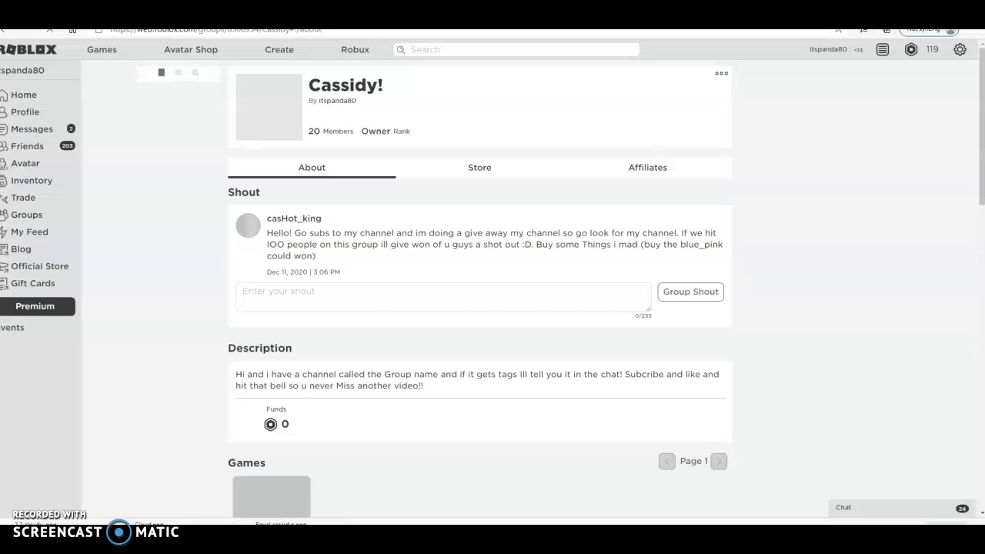
{"action": "left_click", "coordinate": [472, 174]}
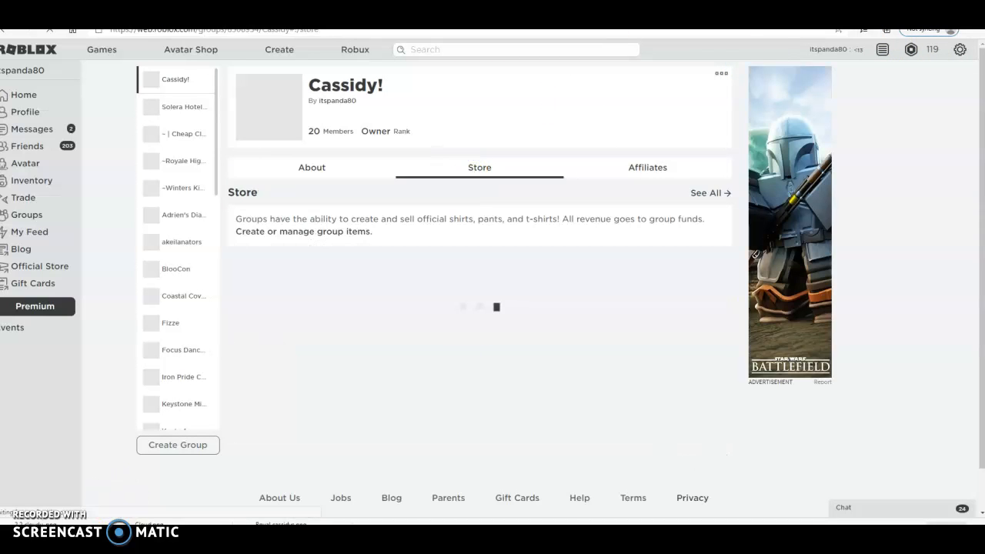